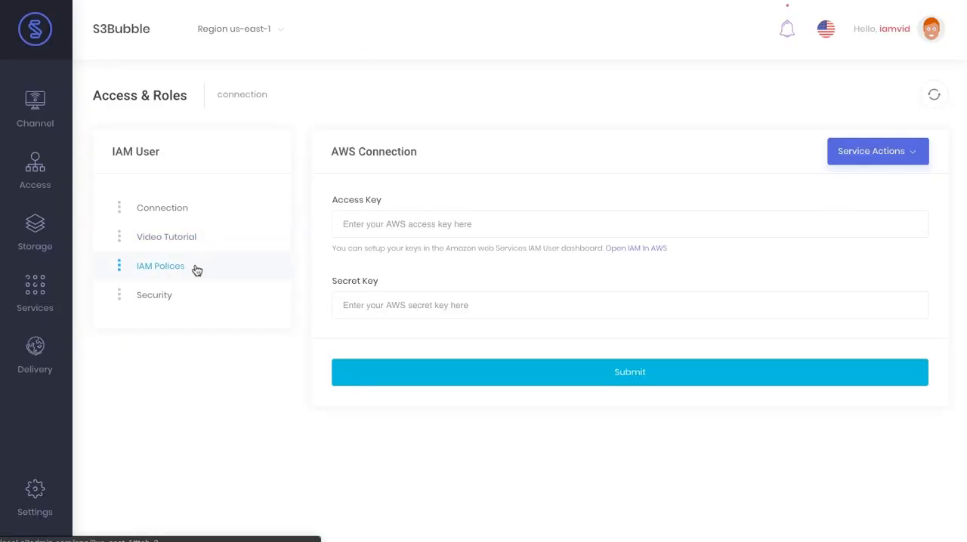
Open the IAM policies page in S3Bubble and examine the minimal policy for running all services
left_click(196, 270)
scroll(484, 310, "down", 2)
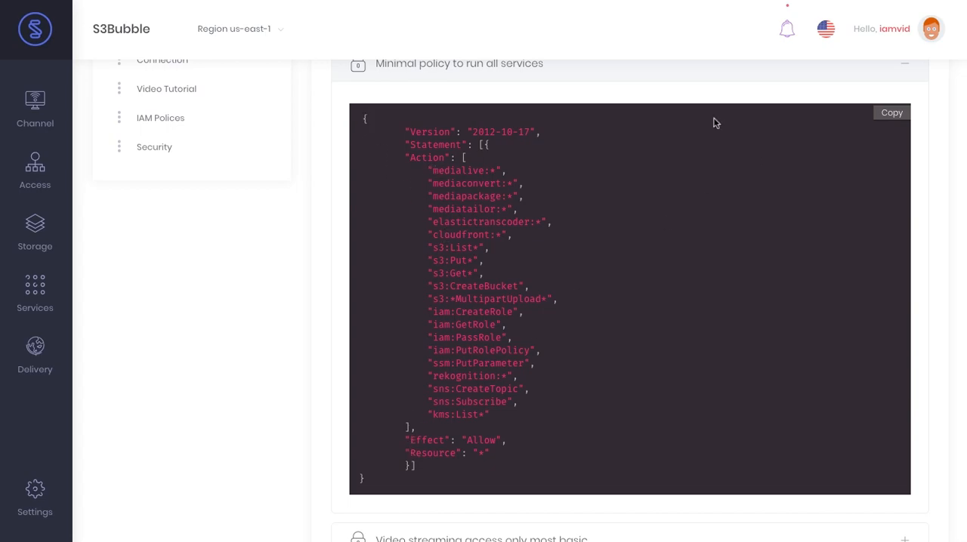
scroll(381, 241, "up", 1)
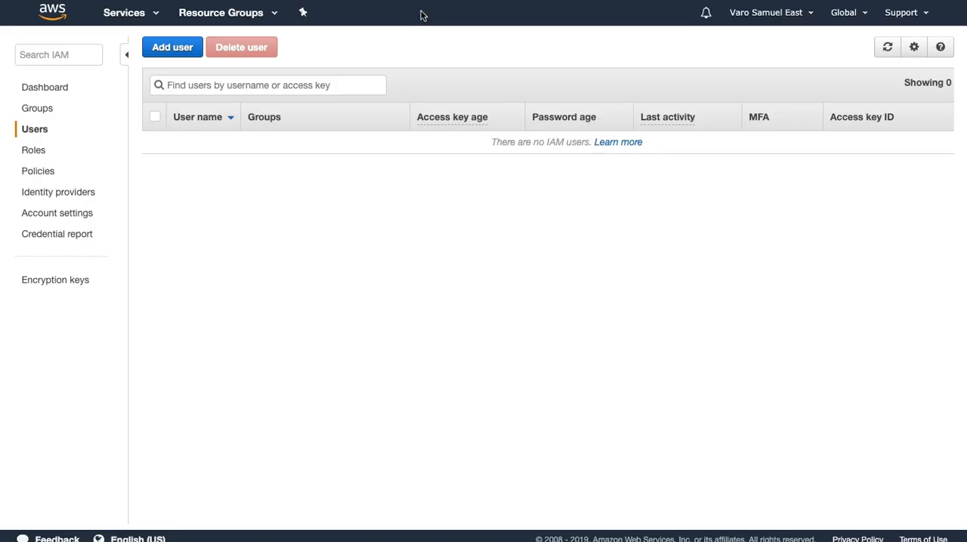
Switch to the AWS IAM console, start a new policy and choose S3 as its service
left_click(53, 173)
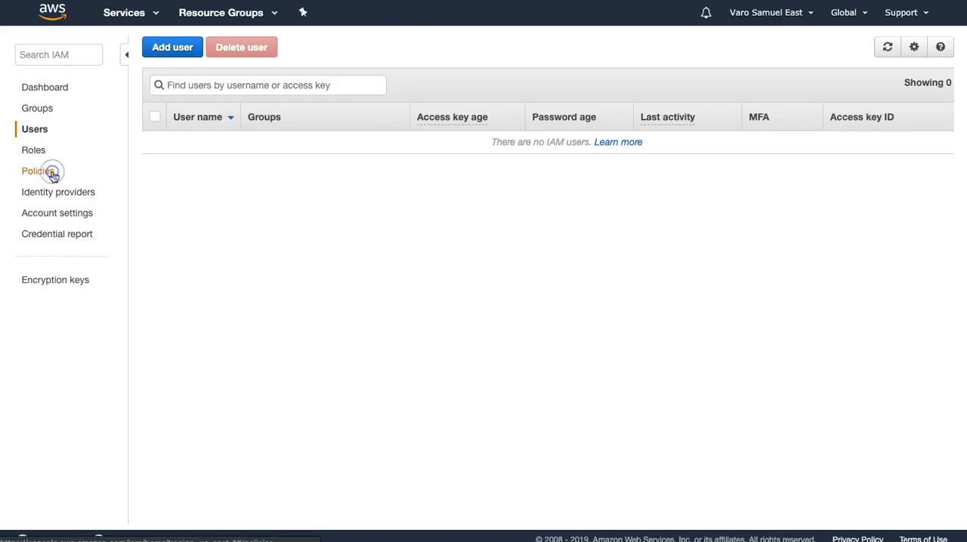
left_click(195, 50)
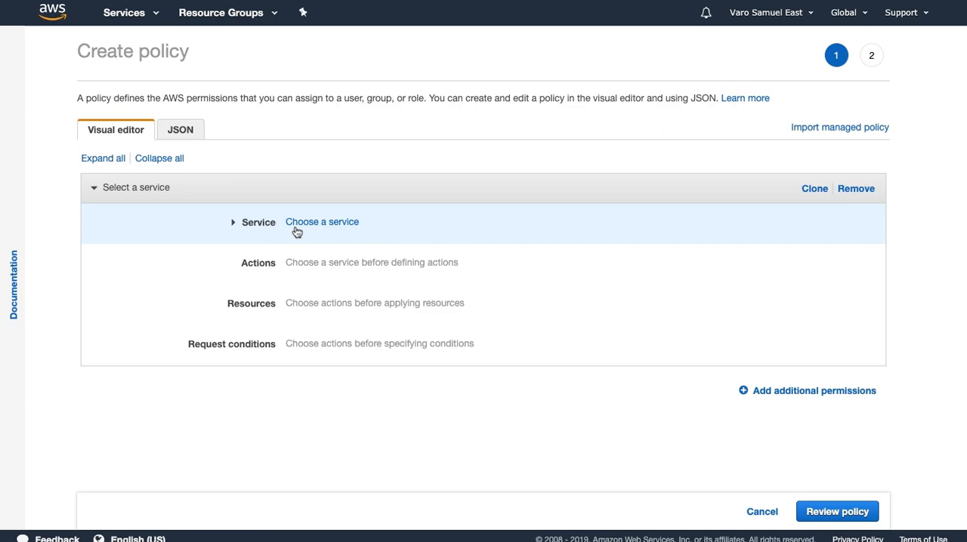
left_click(233, 223)
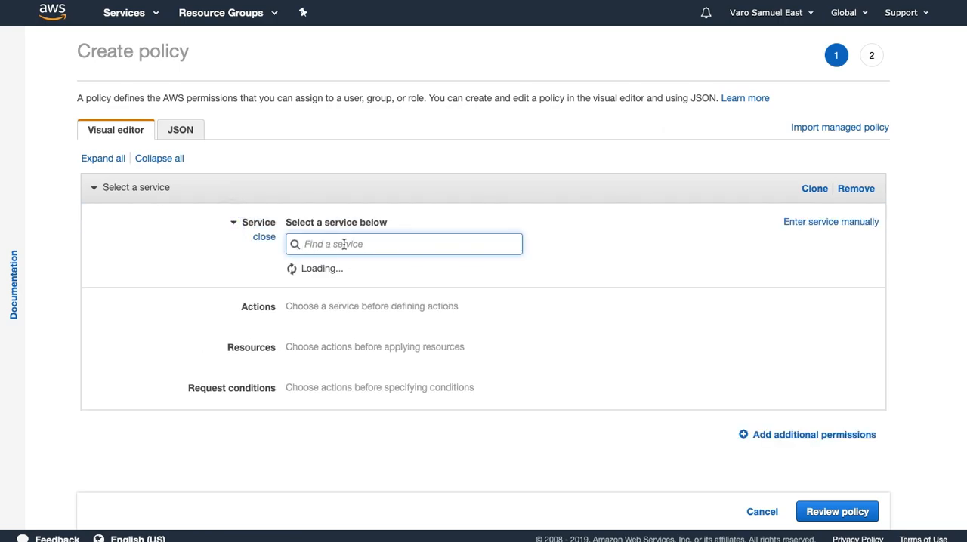
type("s3")
left_click(298, 277)
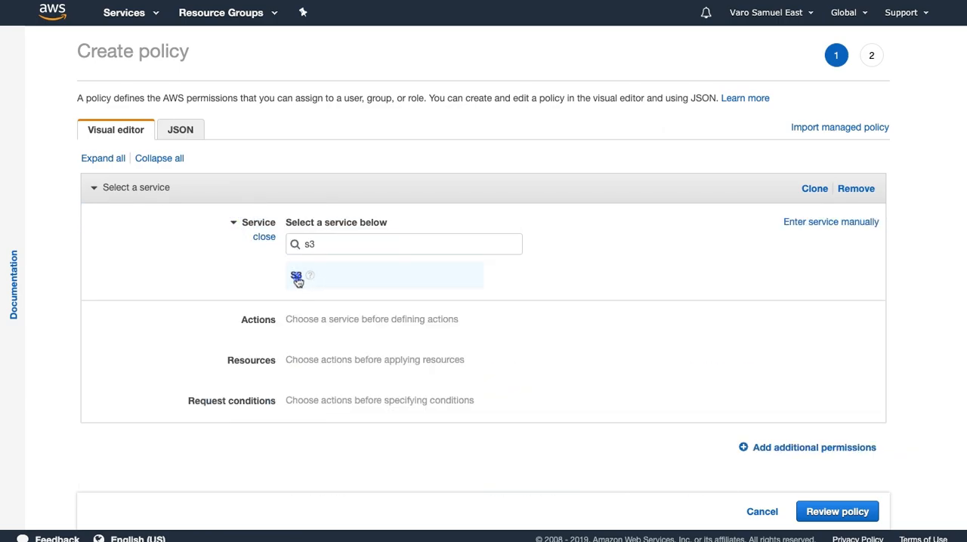
Allow all S3 actions (s3:*) on all resources and proceed to the policy review
left_click(292, 333)
scroll(281, 330, "down", 2)
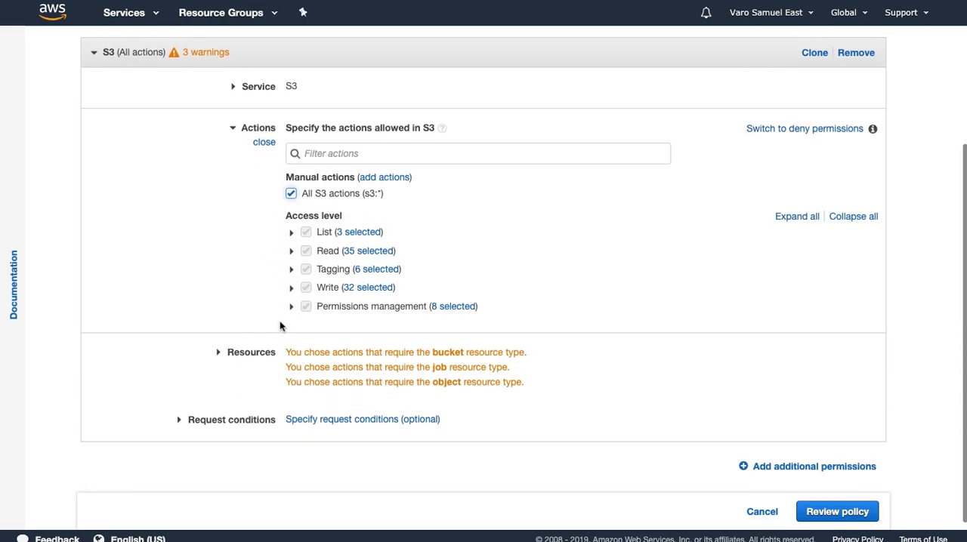
left_click(220, 354)
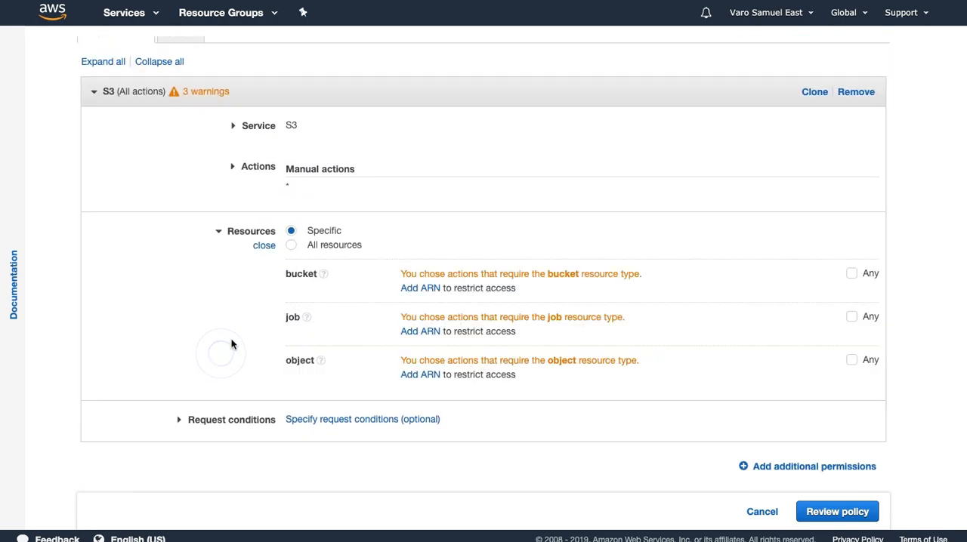
left_click(291, 245)
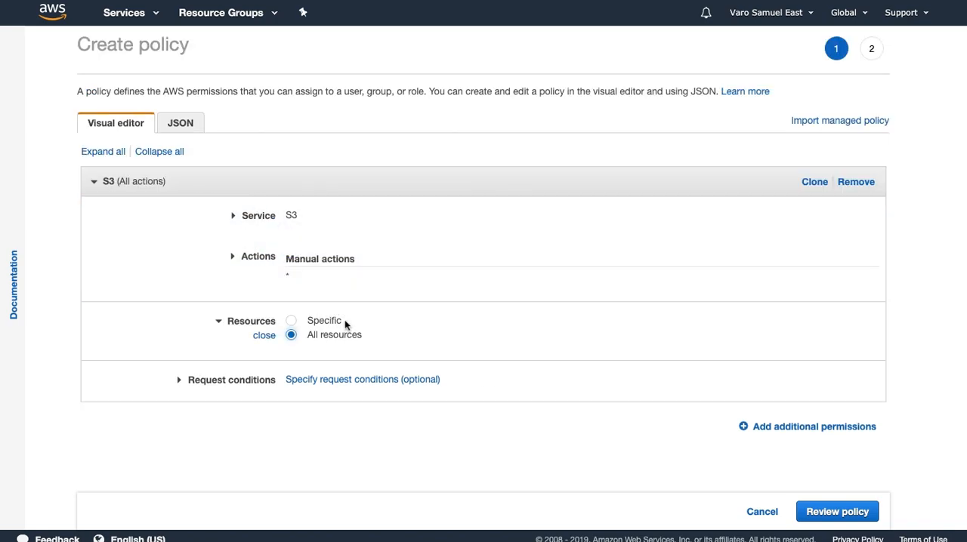
left_click(848, 513)
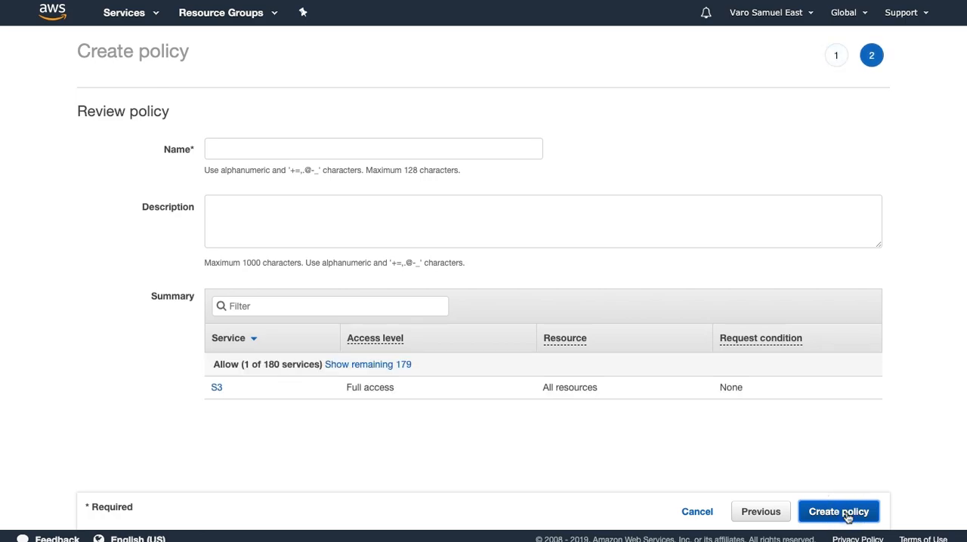
Create the policy with the name and description AWSS3Bubble
left_click(267, 148)
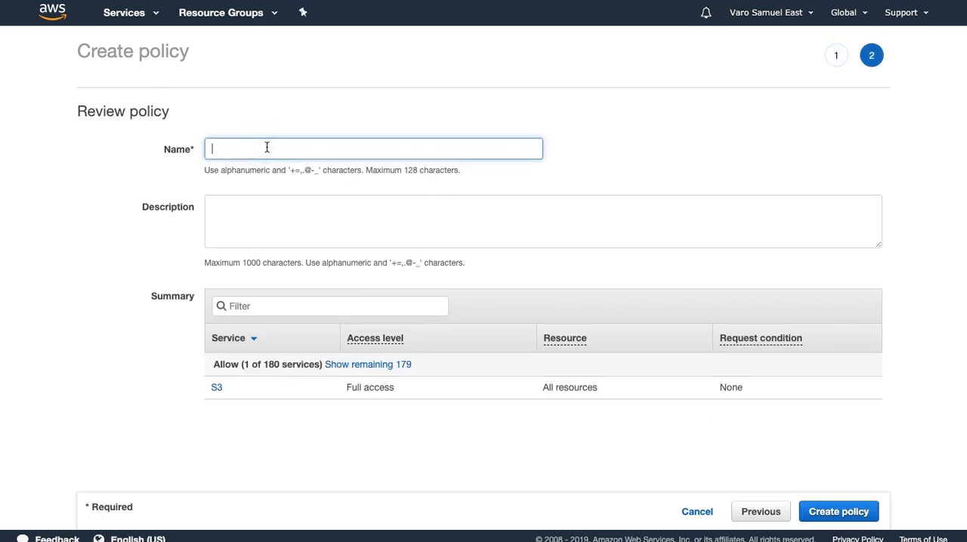
type("A")
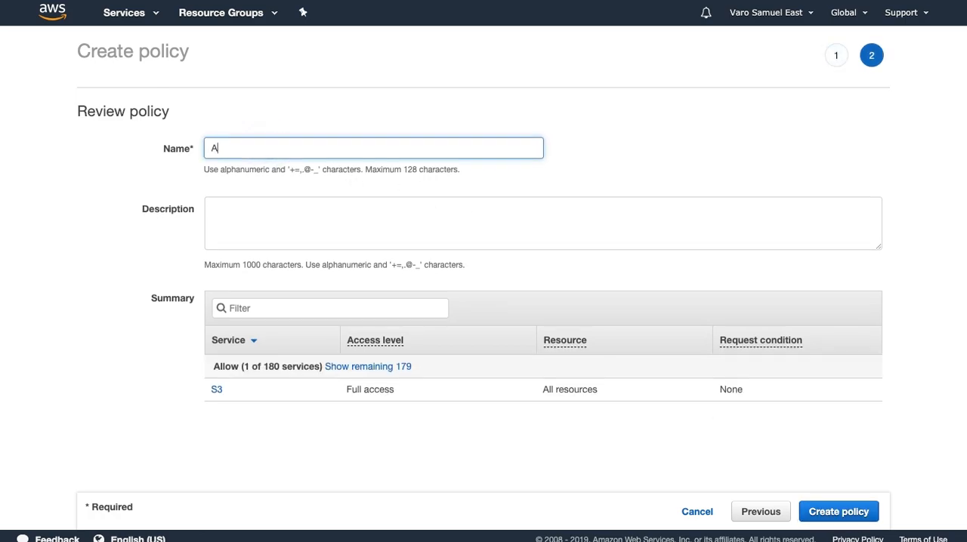
type("WSS3Bubble")
left_click(265, 211)
type("AWSS3Bubble")
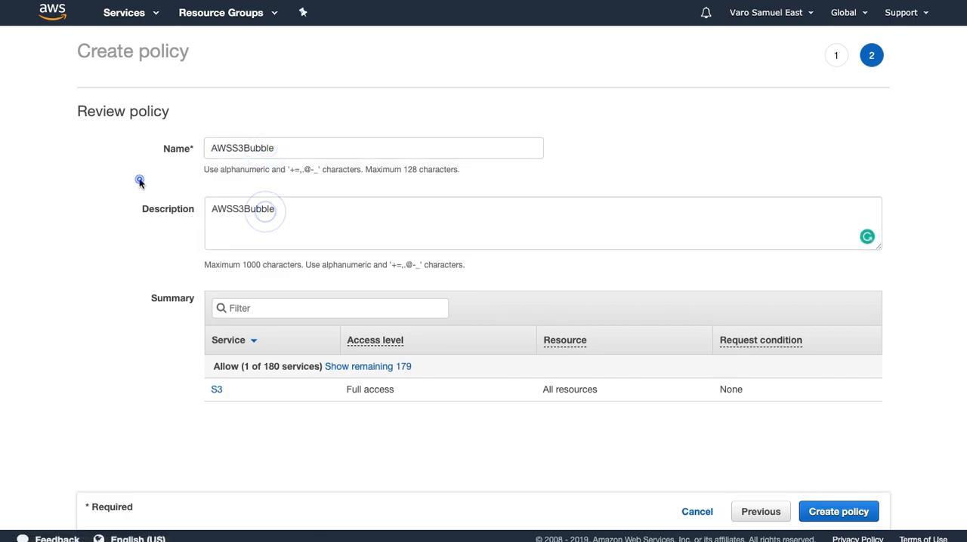
left_click(844, 518)
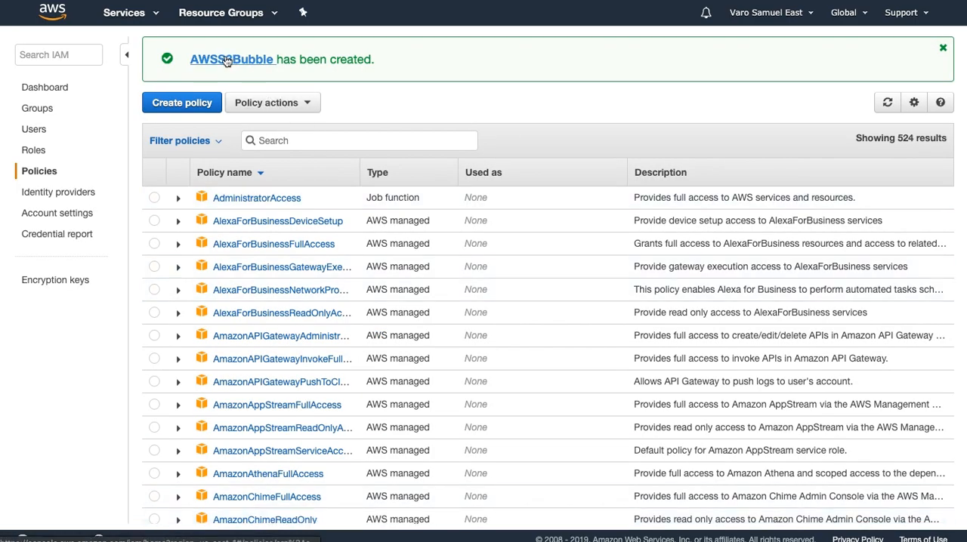
Start adding an IAM user named AWSS3Bubble with programmatic access and proceed to its permissions
left_click_drag(189, 59, 273, 59)
key("ctrl+c")
left_click(372, 103)
left_click(38, 133)
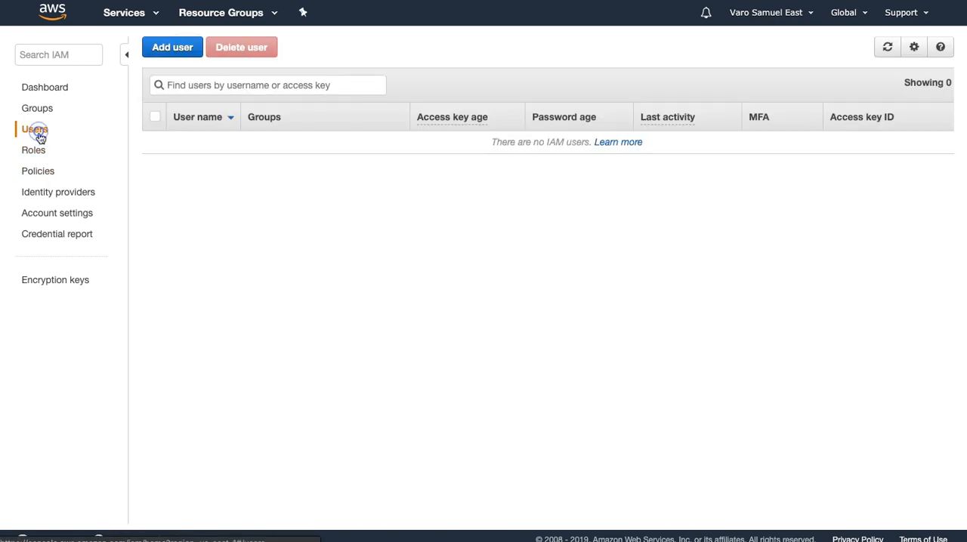
left_click(181, 47)
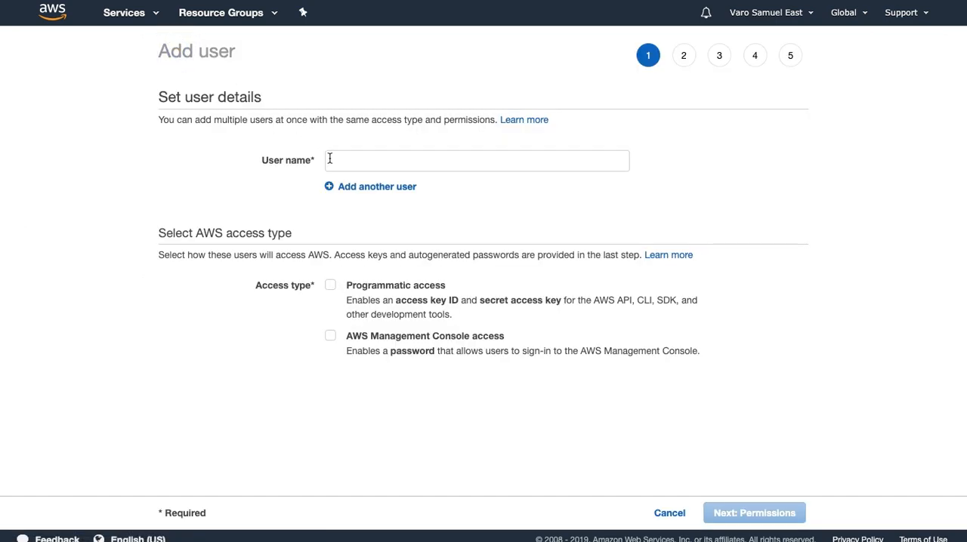
key("ctrl+v")
left_click(330, 286)
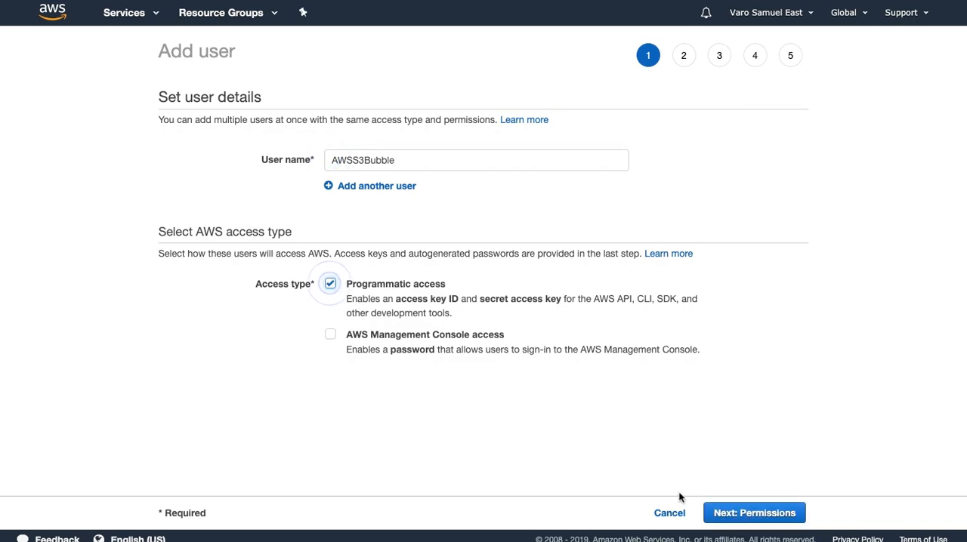
left_click(746, 516)
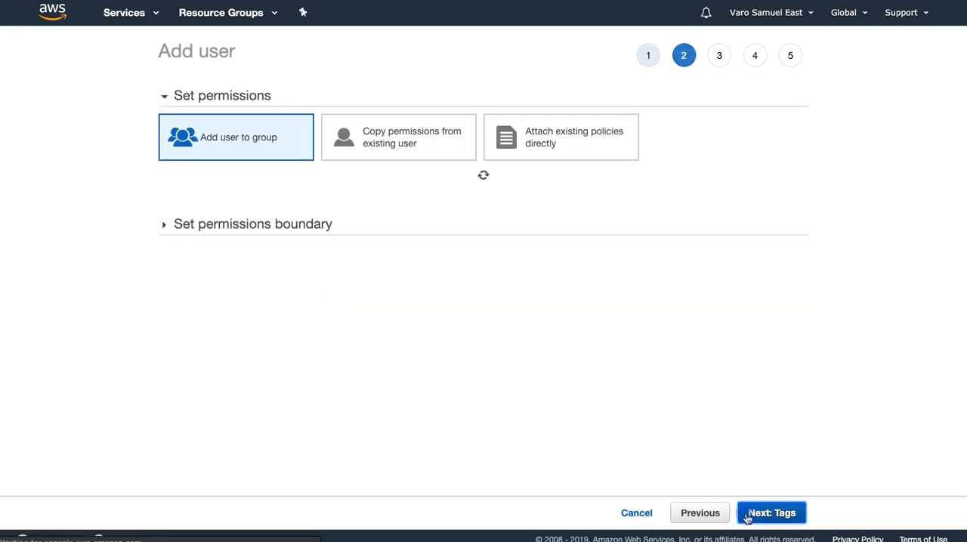
Attach the existing AWSS3Bubble policy directly to the new user and create the user without tags
left_click(570, 138)
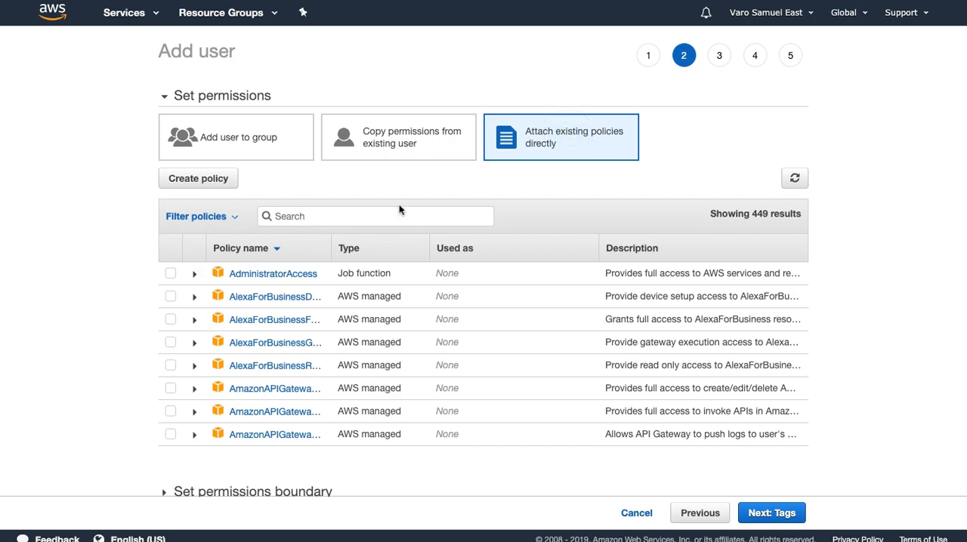
left_click(371, 213)
key("ctrl+v")
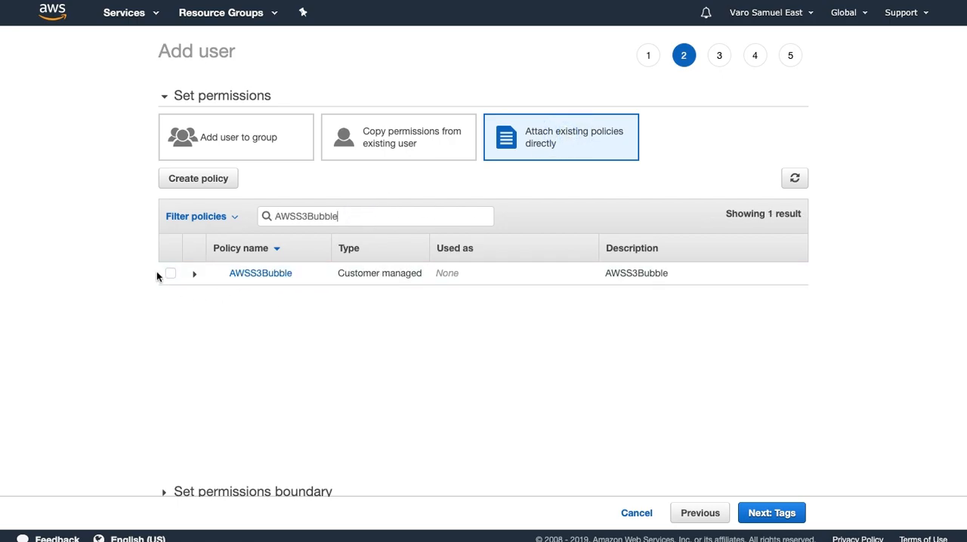
left_click(170, 273)
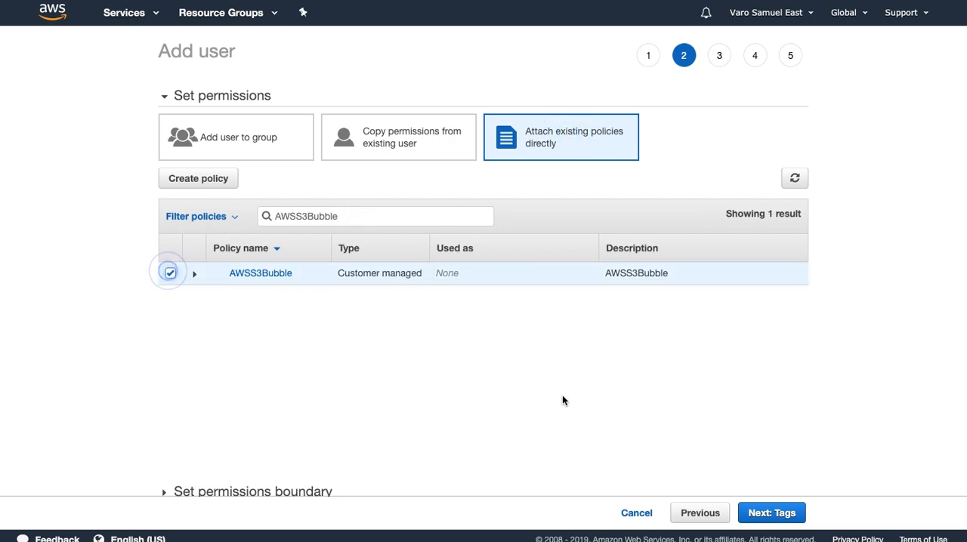
left_click(756, 512)
left_click(772, 515)
left_click(771, 514)
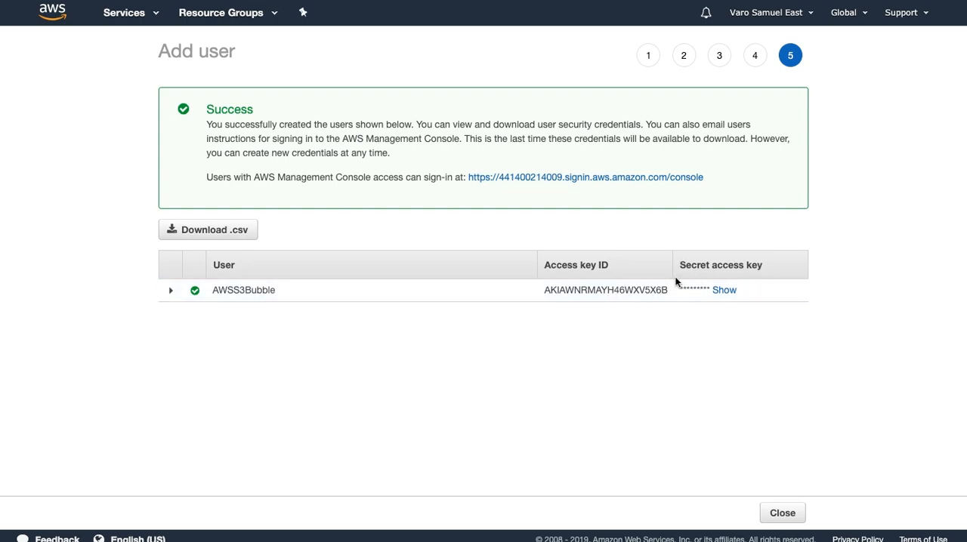
Reveal the new user's secret access key and download the credentials as a .csv file
triple_click(724, 293)
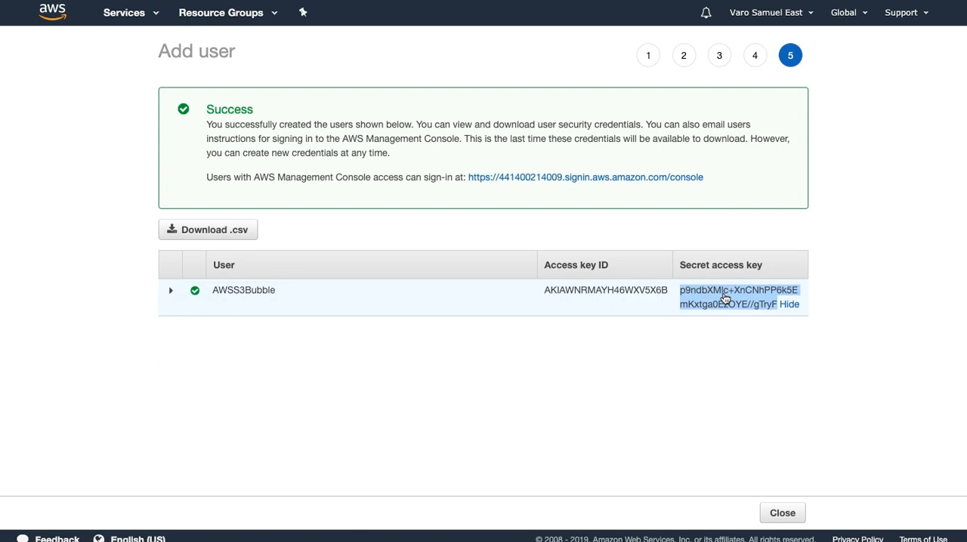
left_click(231, 238)
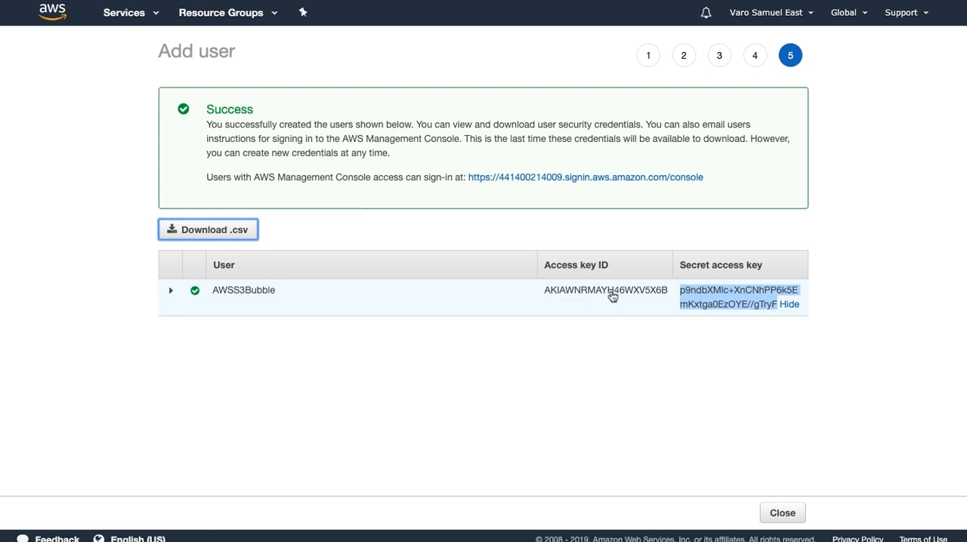
Enter the AWS access key and secret key in S3Bubble's AWS Connection form, submit them and run the permissions check
double_click(612, 291)
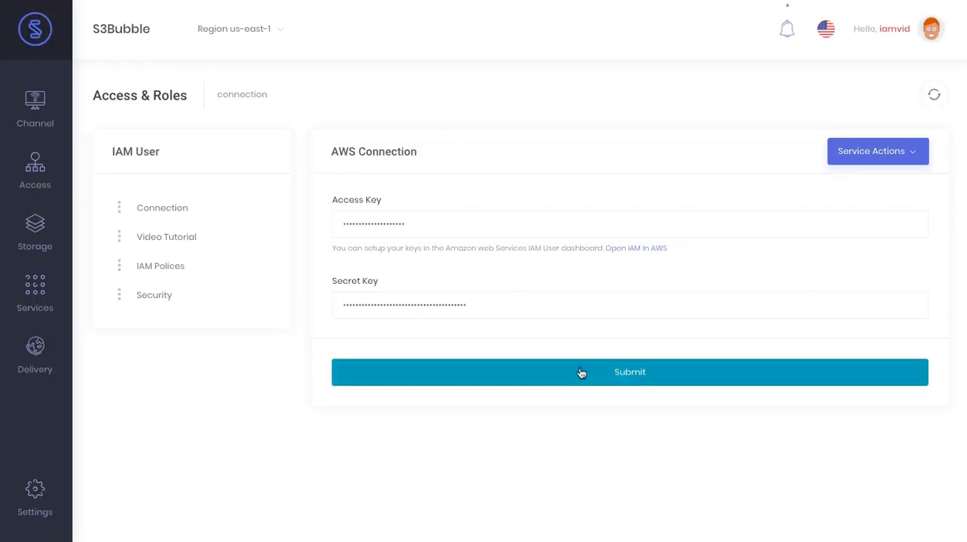
left_click(581, 373)
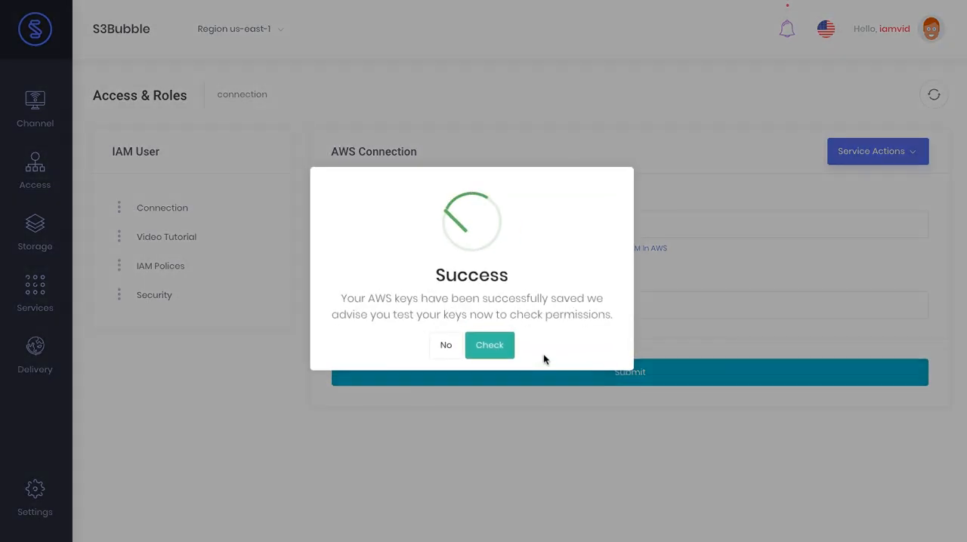
left_click(498, 346)
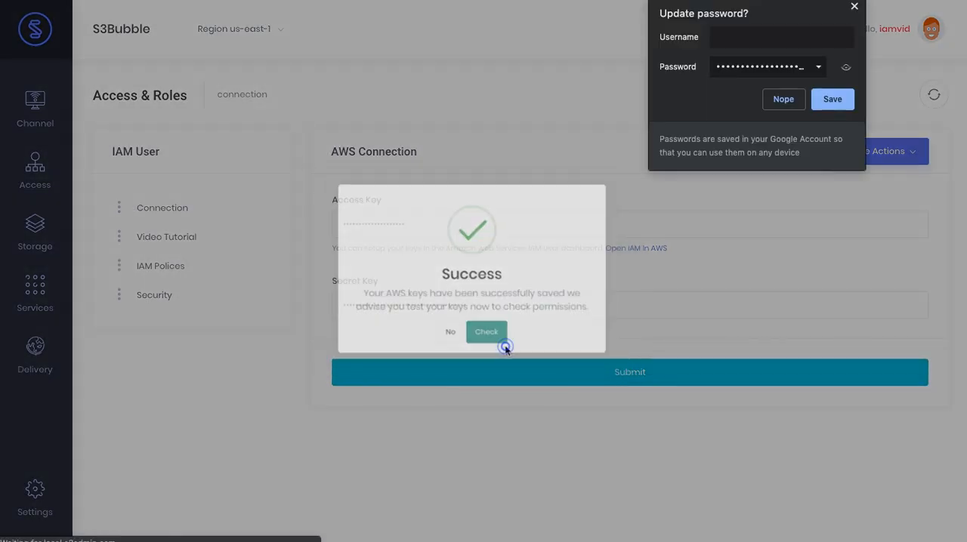
left_click(855, 6)
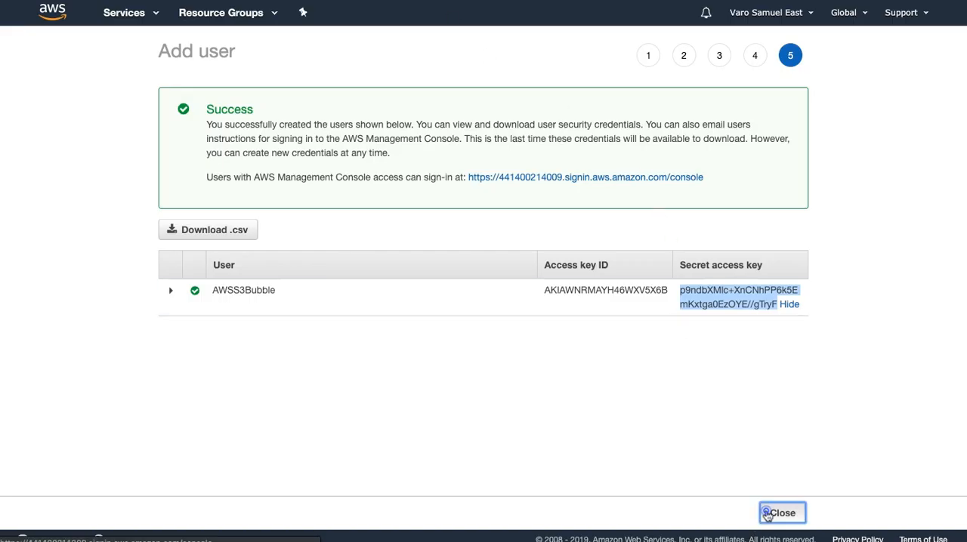
Return to the AWS users list and open the JSON of the policy attached to the AWSS3Bubble user
left_click(767, 515)
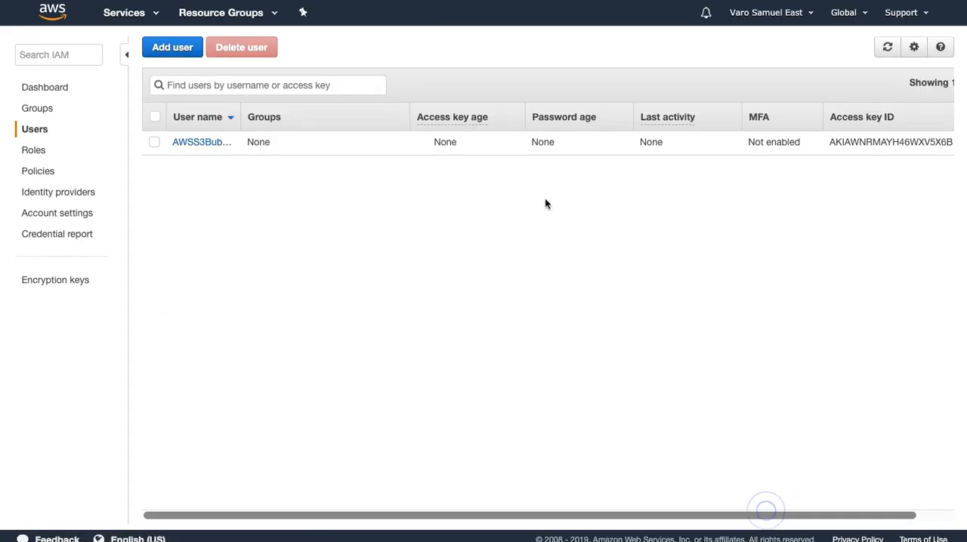
left_click(208, 146)
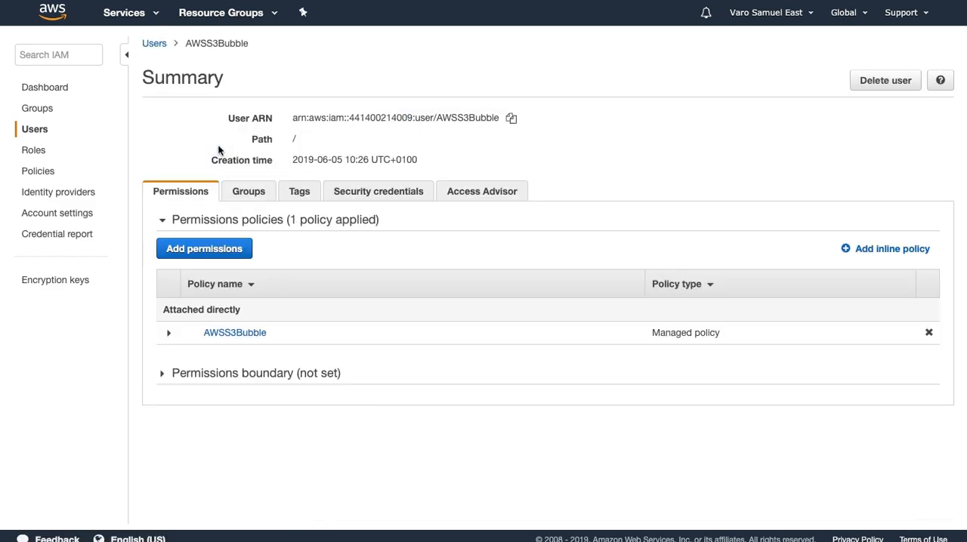
left_click(168, 332)
scroll(172, 339, "down", 1)
scroll(172, 339, "down", 1)
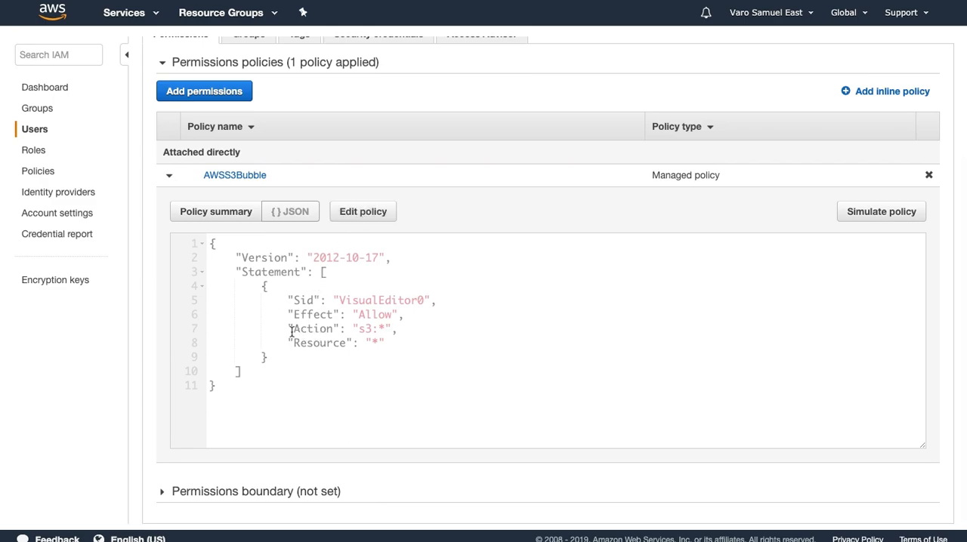
Examine the Action and Resource entries in the AWSS3Bubble policy's JSON
left_click_drag(288, 328, 393, 329)
left_click(409, 329)
double_click(361, 330)
double_click(380, 328)
double_click(320, 343)
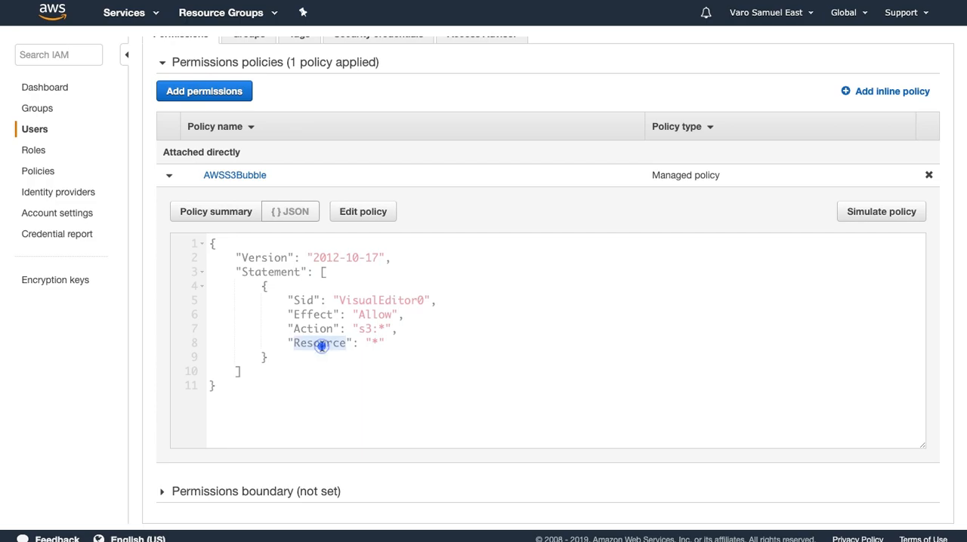
double_click(374, 343)
left_click(373, 363)
left_click_drag(366, 343, 390, 343)
left_click(383, 367)
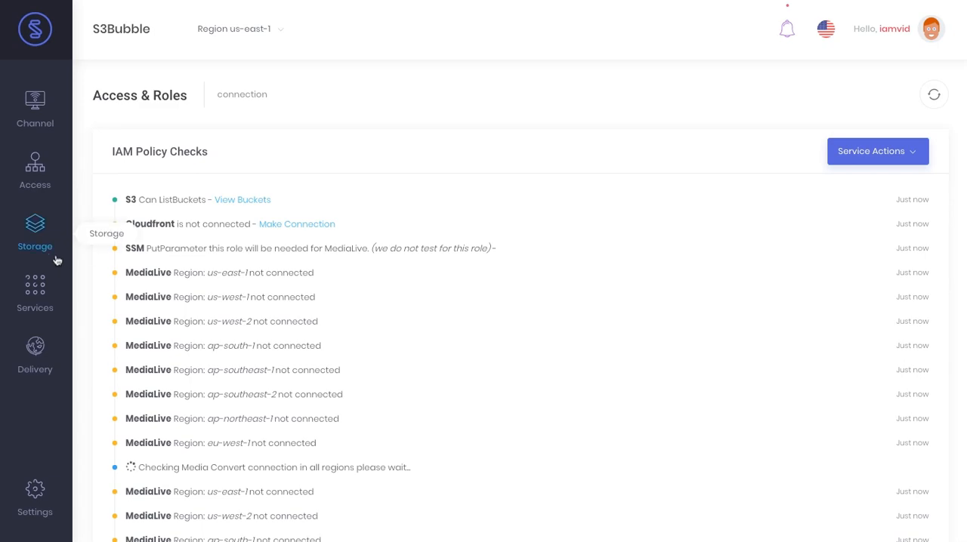
Switch to S3Bubble and check access to the S3 bucket list and the CloudFront web distributions
left_click(153, 266)
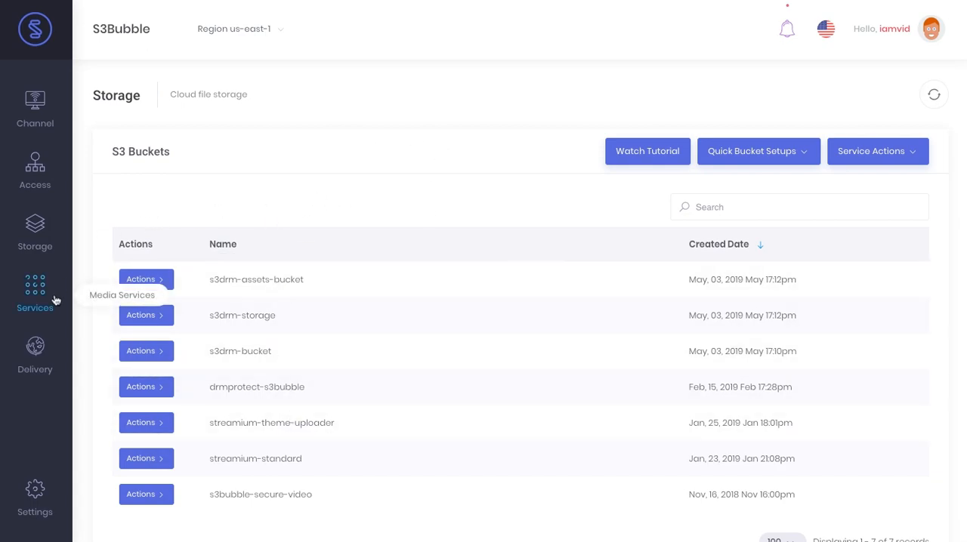
mouse_move(46, 356)
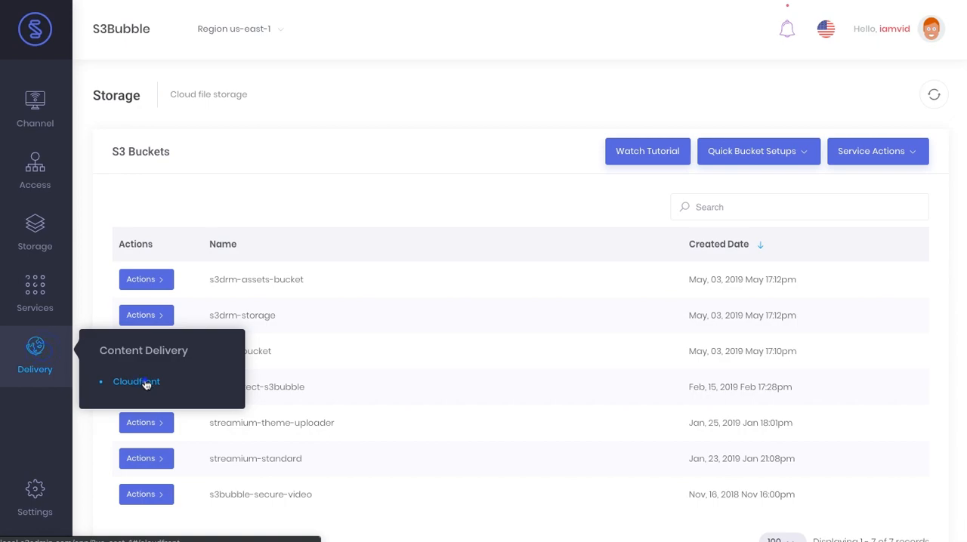
left_click(127, 384)
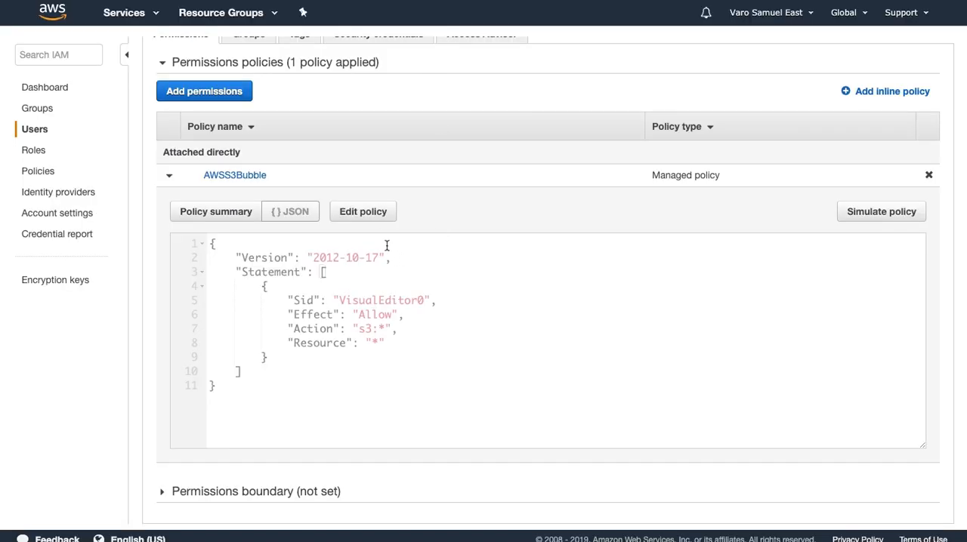
Switch to AWS, add CloudFront with all CloudFront actions to the AWSS3Bubble policy and save the changes
left_click(373, 216)
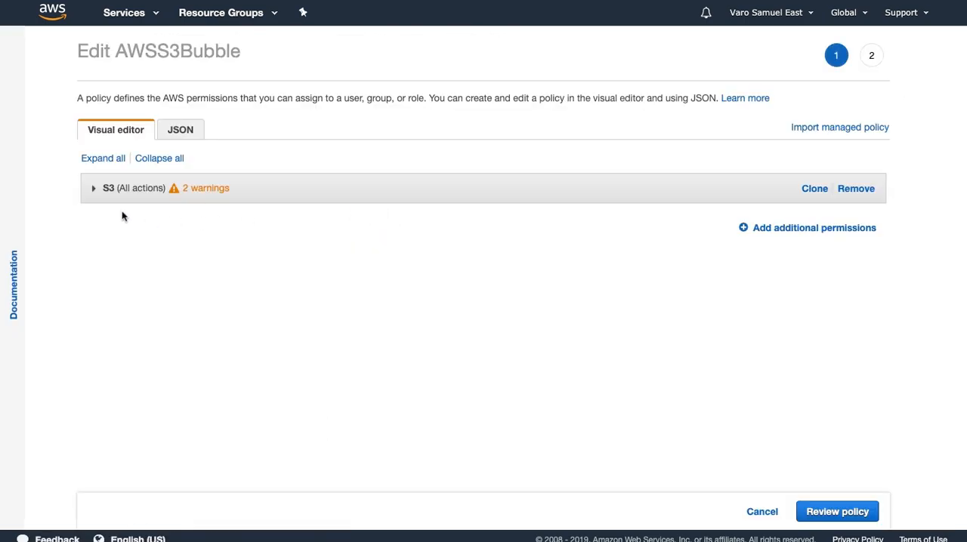
left_click(778, 228)
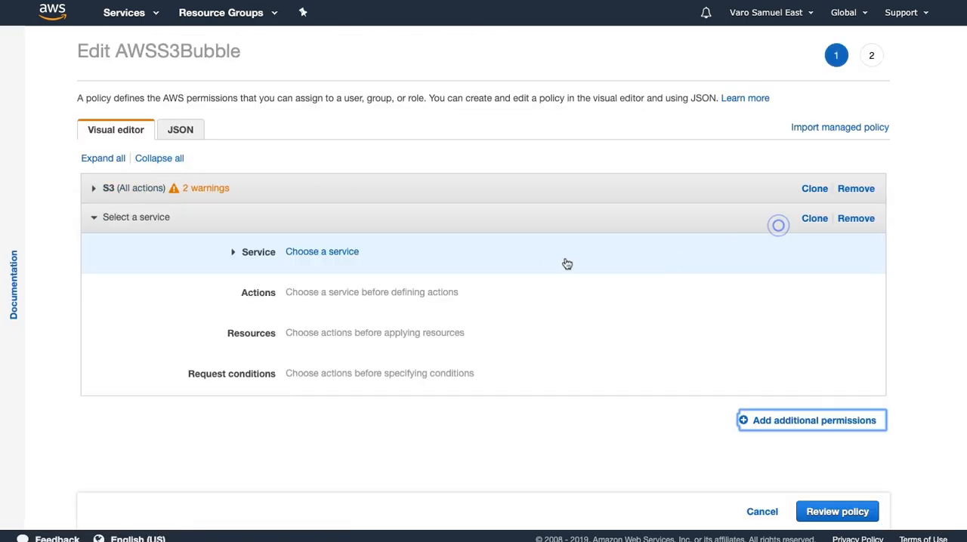
left_click(330, 251)
type("cloudf")
left_click(509, 306)
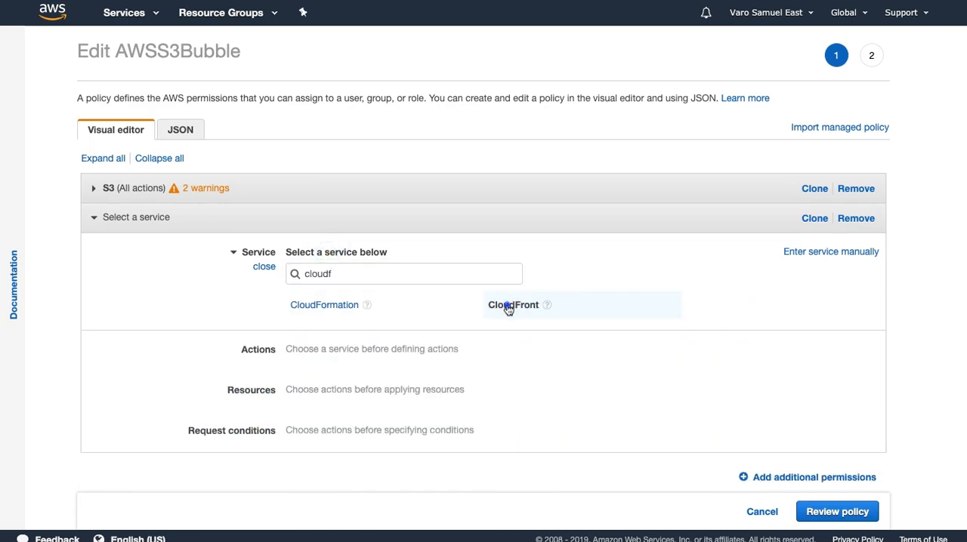
left_click(292, 361)
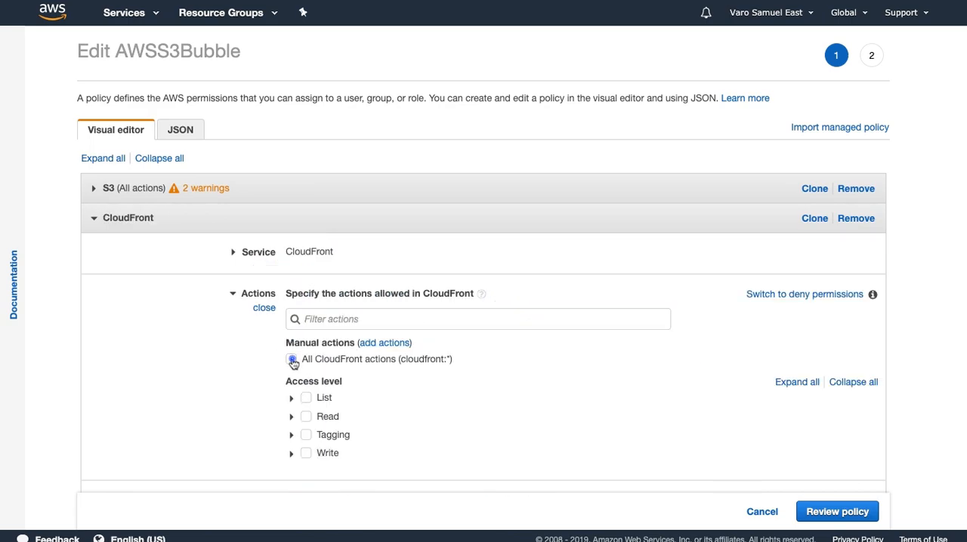
scroll(468, 370, "down", 3)
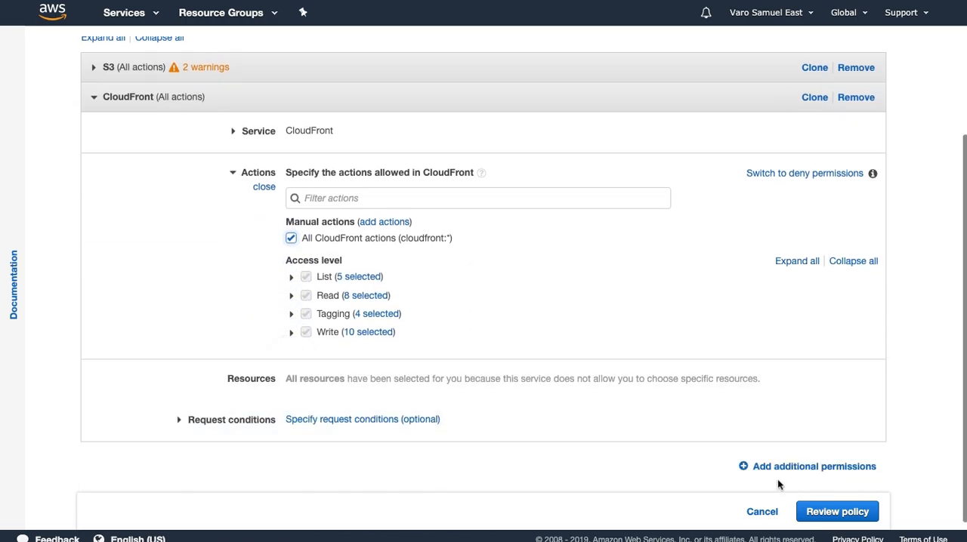
left_click(831, 513)
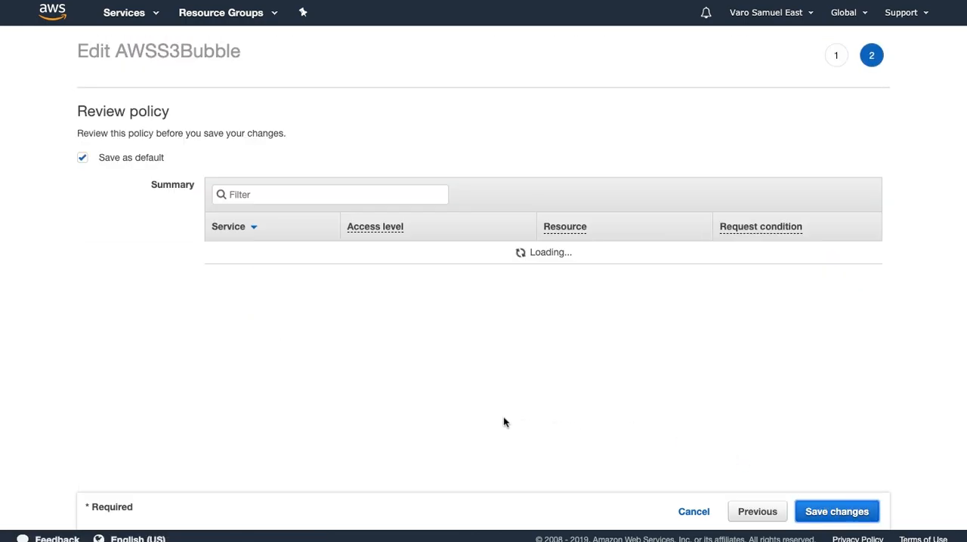
left_click(817, 511)
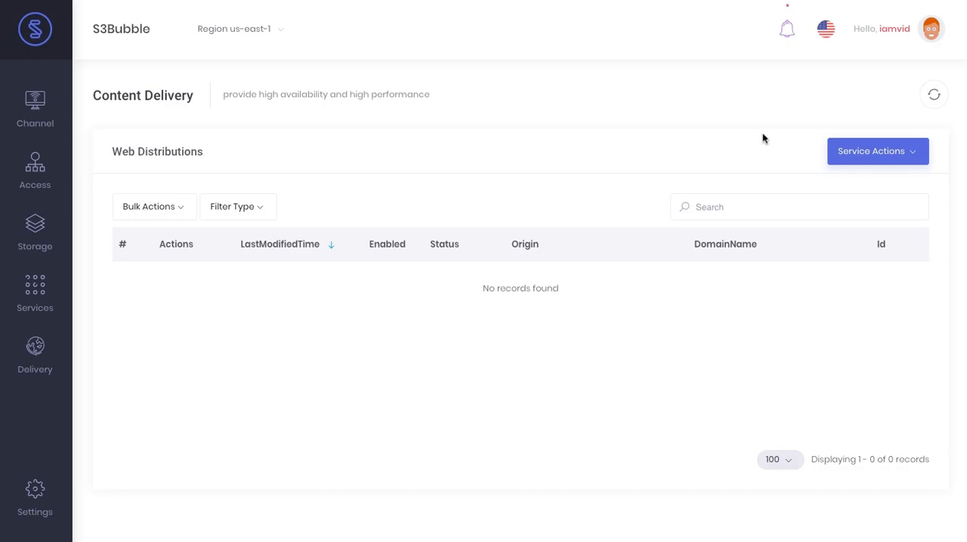
Switch to S3Bubble and refresh the CloudFront web distributions list to recheck access
left_click(940, 102)
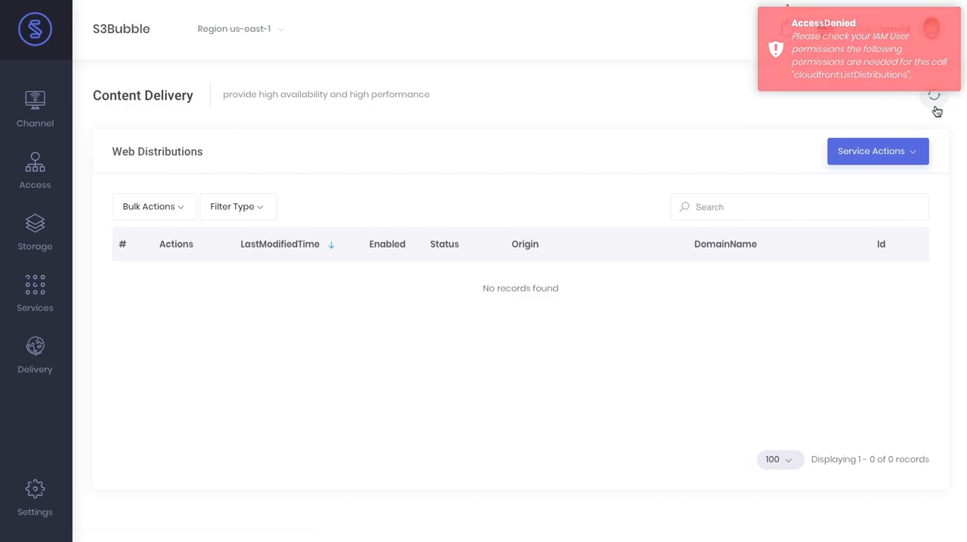
left_click(935, 106)
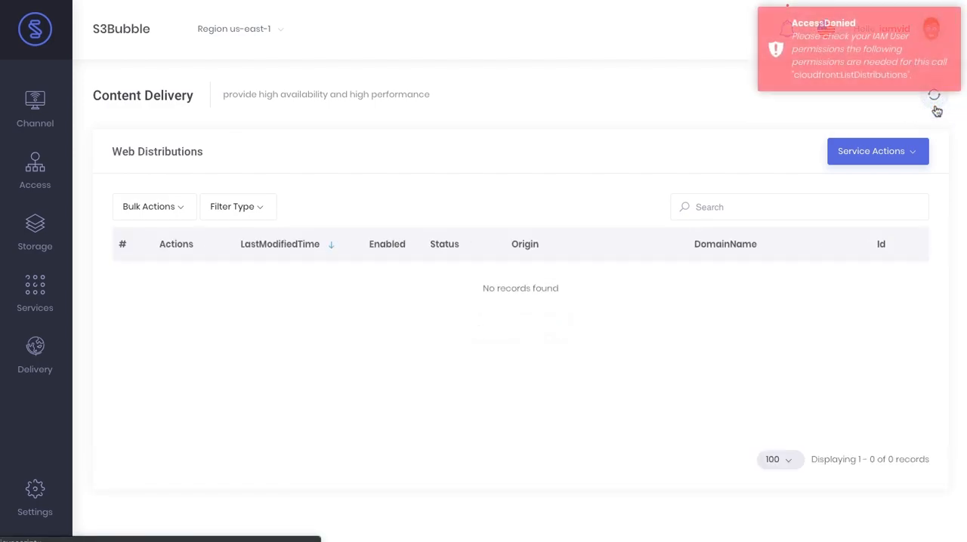
left_click(935, 106)
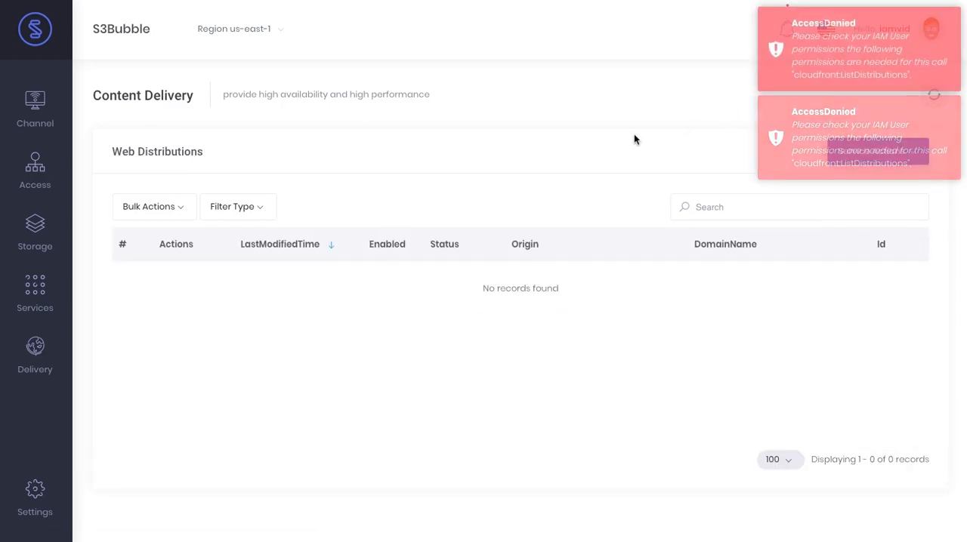
left_click(939, 106)
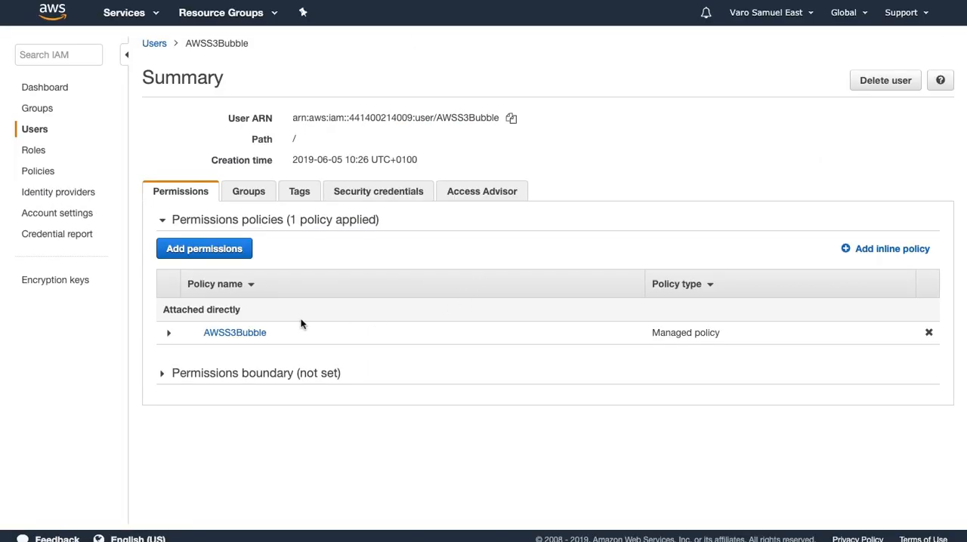
Return to the AWSS3Bubble user in AWS, reload its page and examine the Action entries in the attached policy's JSON
left_click(169, 333)
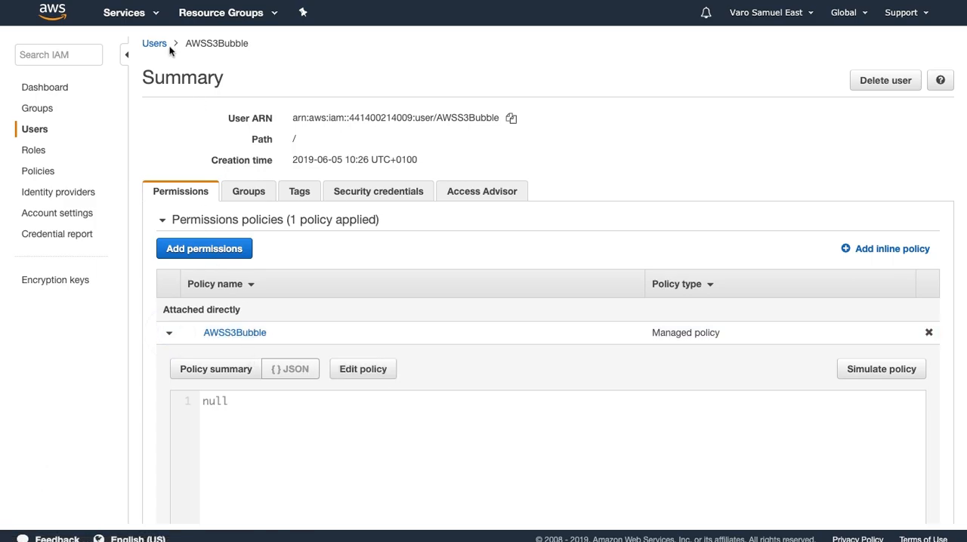
key("super+r")
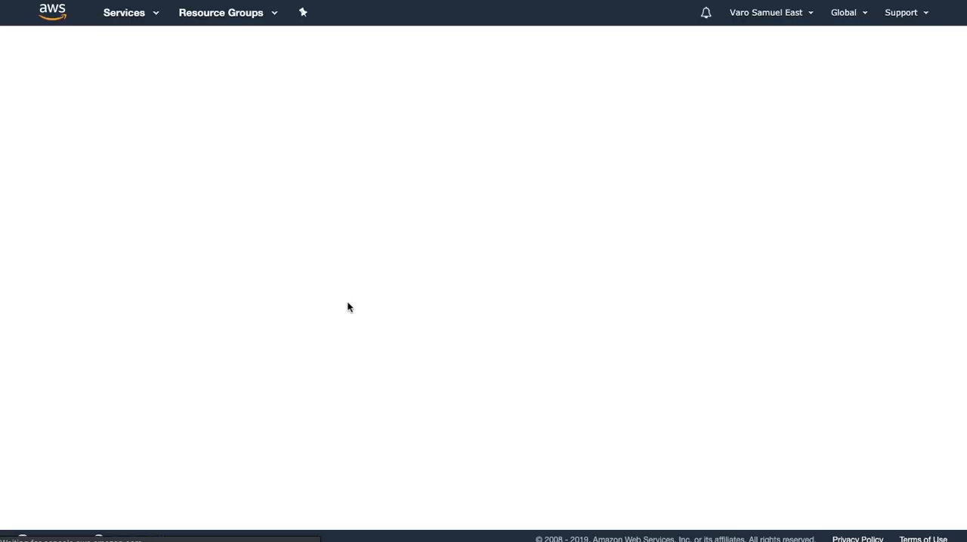
left_click(169, 335)
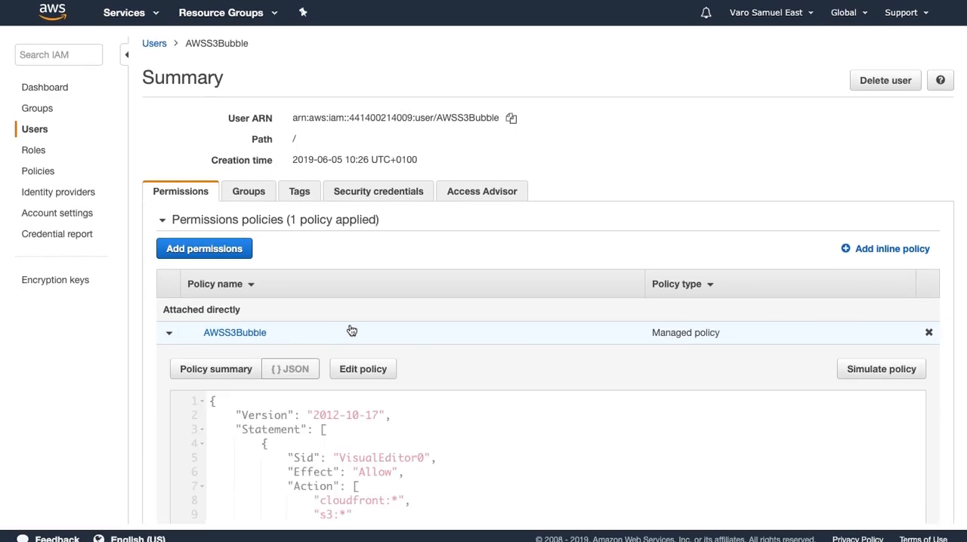
scroll(350, 330, "down", 2)
left_click_drag(314, 343, 359, 361)
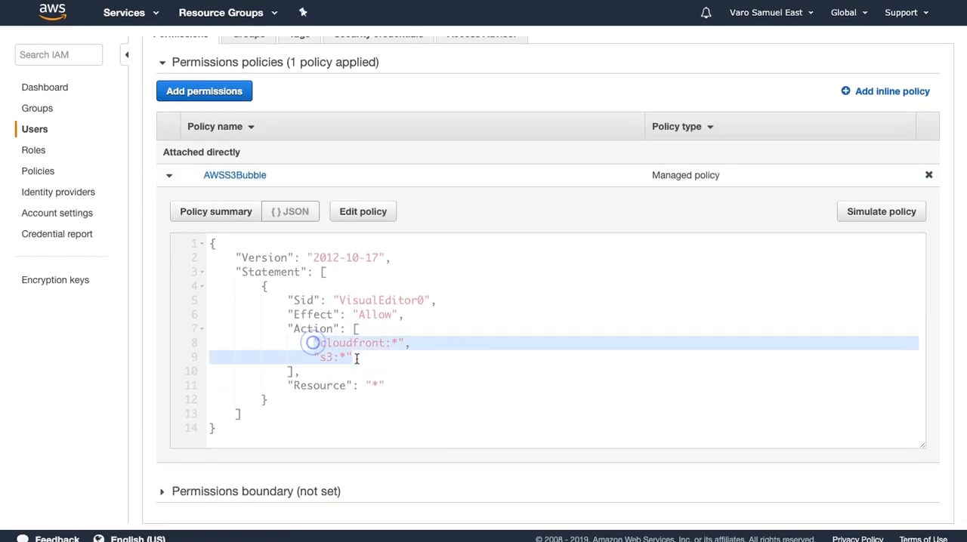
left_click(368, 357)
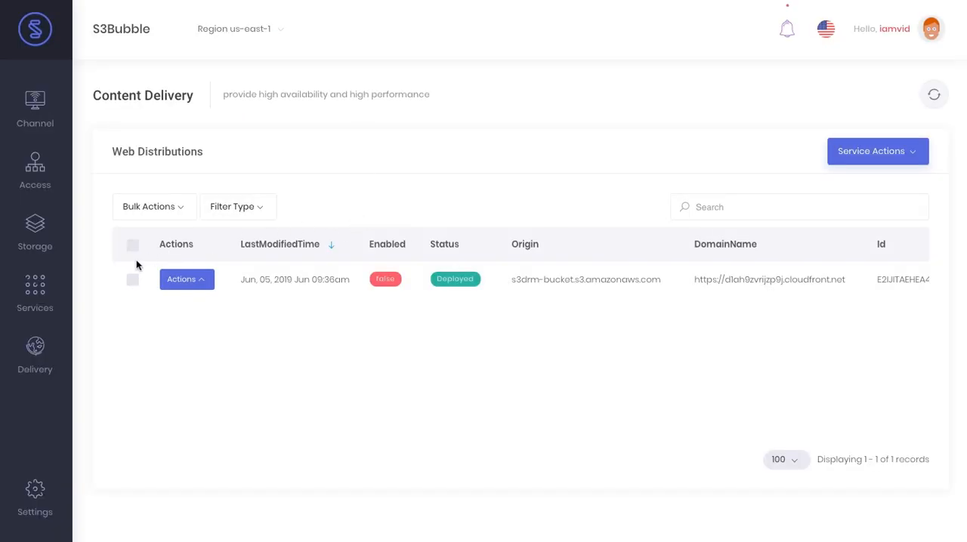
Switch to S3Bubble, open the s3drm-storage bucket and upload vimeo-vs-youtube.jpg to it
mouse_move(48, 224)
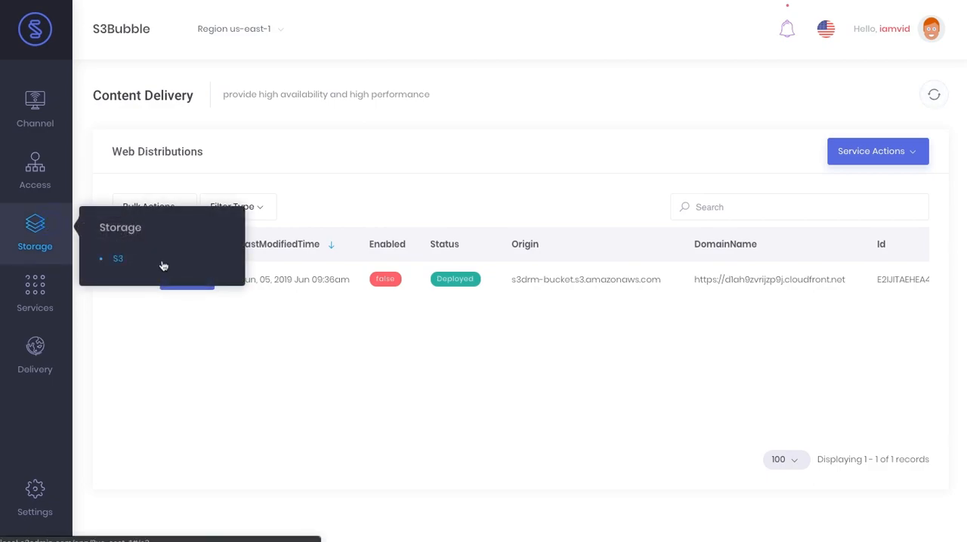
left_click(161, 262)
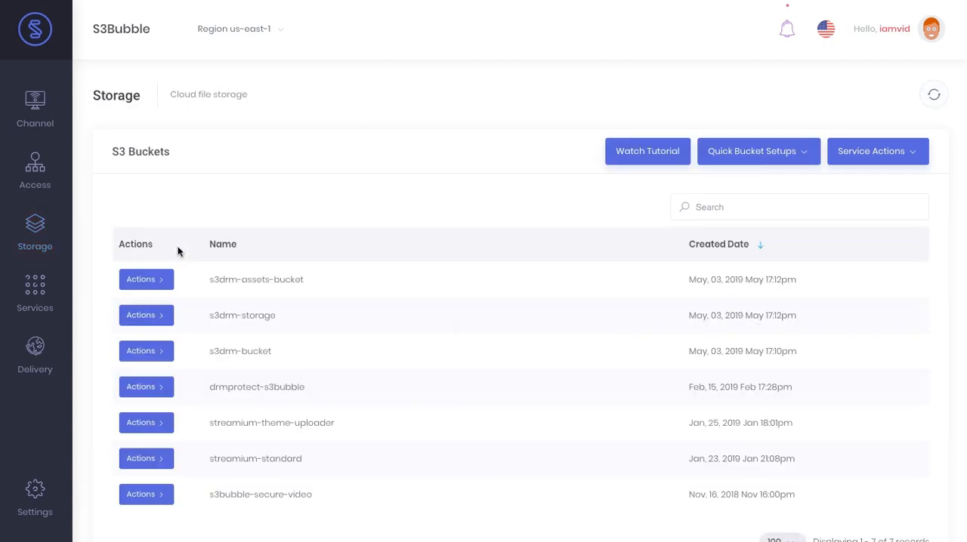
left_click(162, 324)
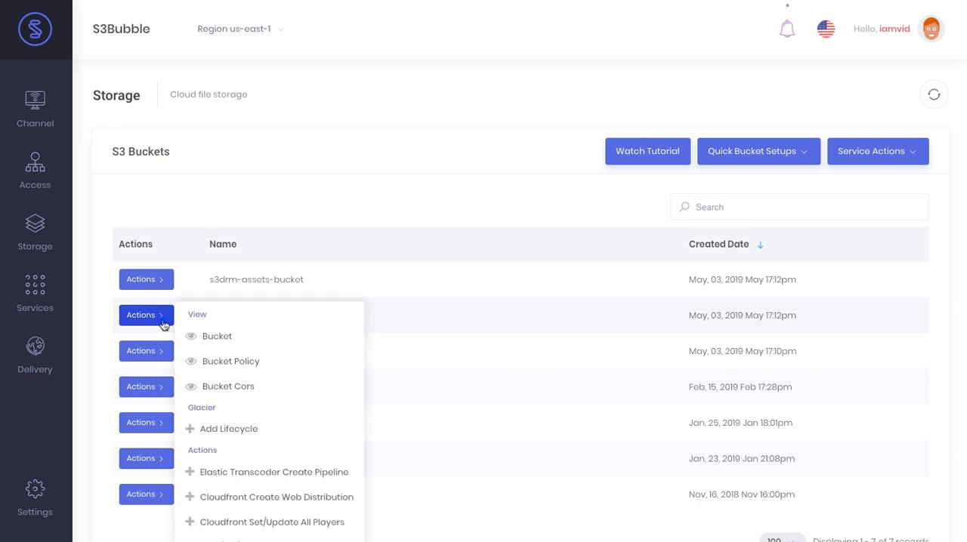
left_click(232, 337)
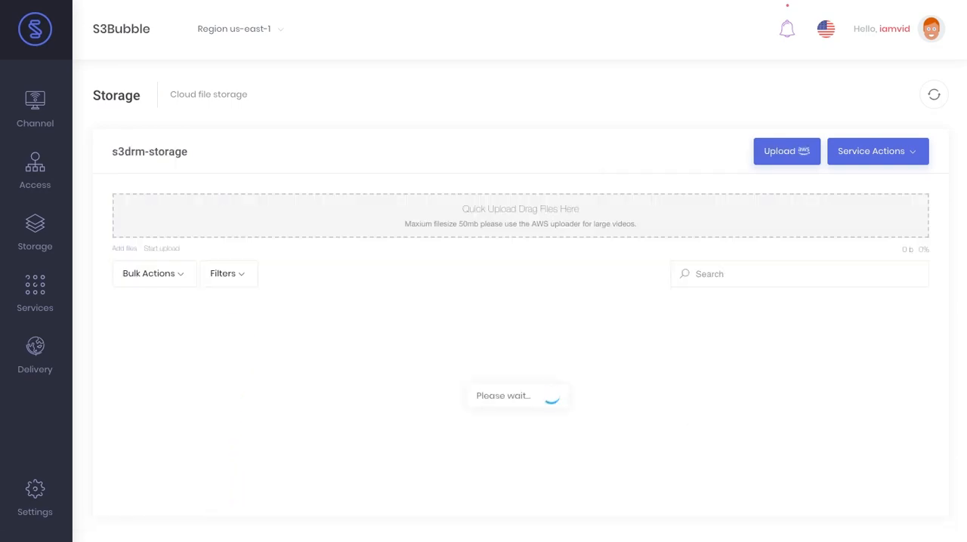
left_click_drag(2, 107, 498, 264)
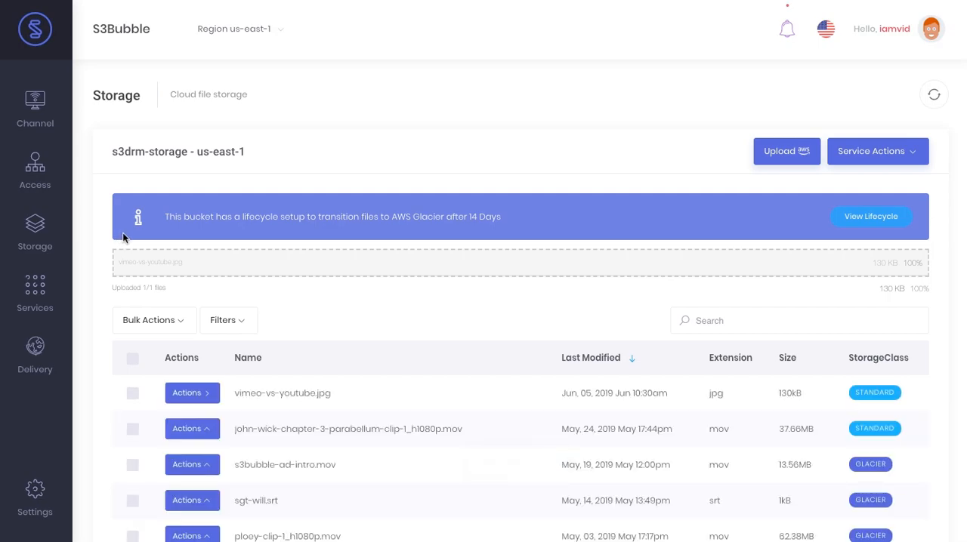
Delete vimeo-vs-youtube.jpg from the s3drm-storage bucket and confirm the deletion
scroll(121, 232, "down", 2)
left_click(193, 250)
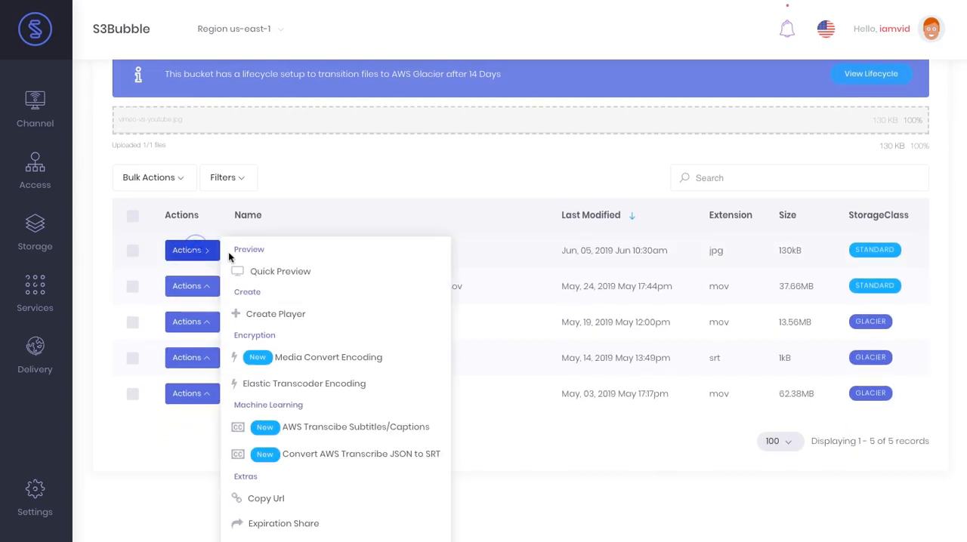
scroll(269, 365, "down", 2)
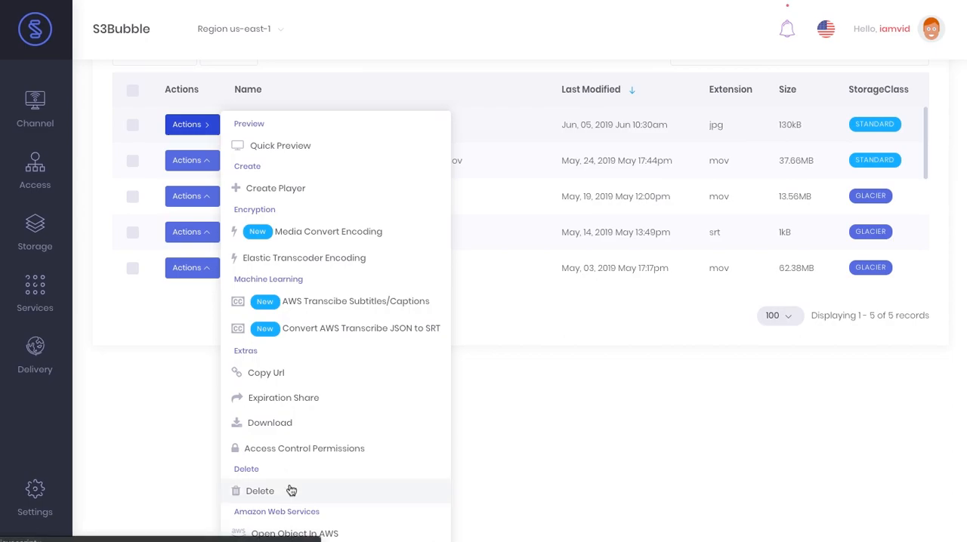
left_click(291, 490)
left_click(492, 347)
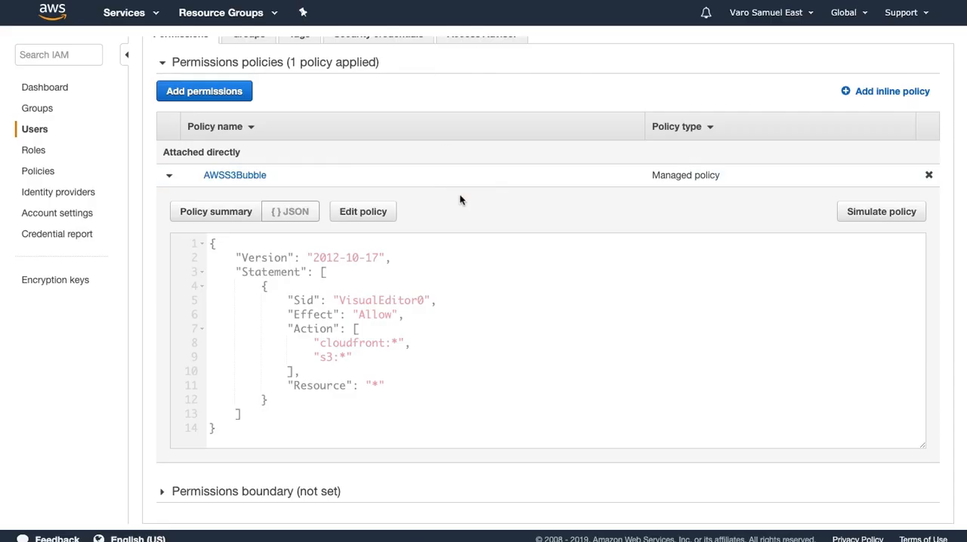
Switch to AWS, limit the AWSS3Bubble policy's S3 actions to List and Read, and save the changes
left_click(389, 217)
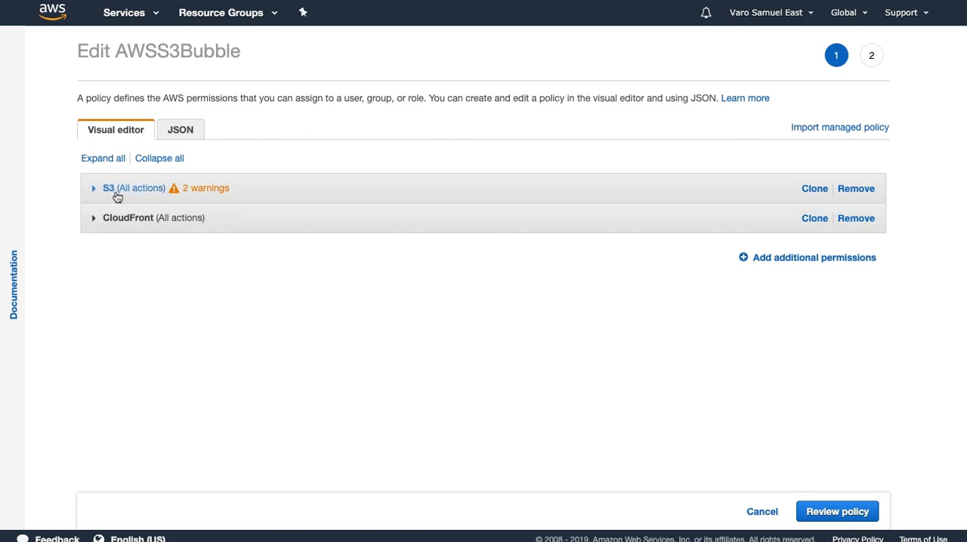
left_click(92, 189)
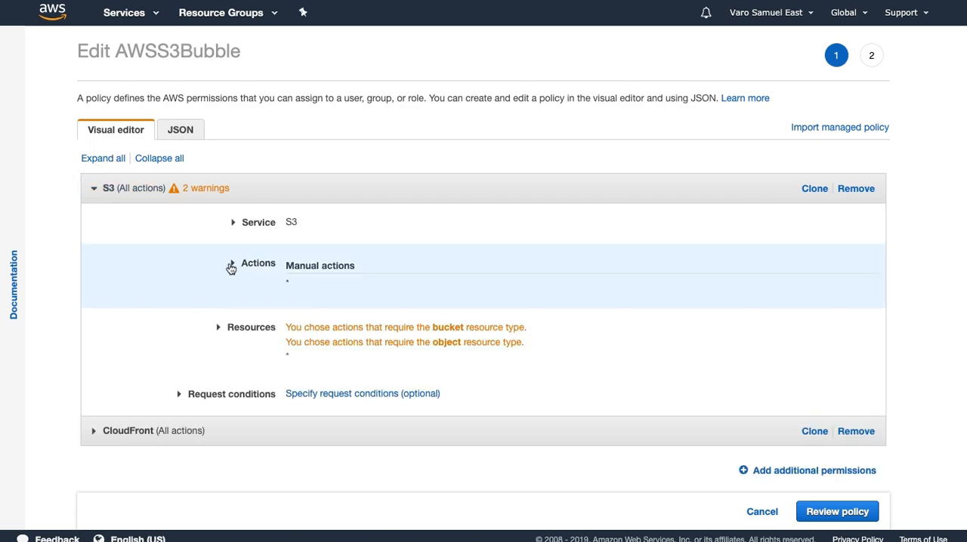
left_click(234, 265)
scroll(237, 265, "down", 1)
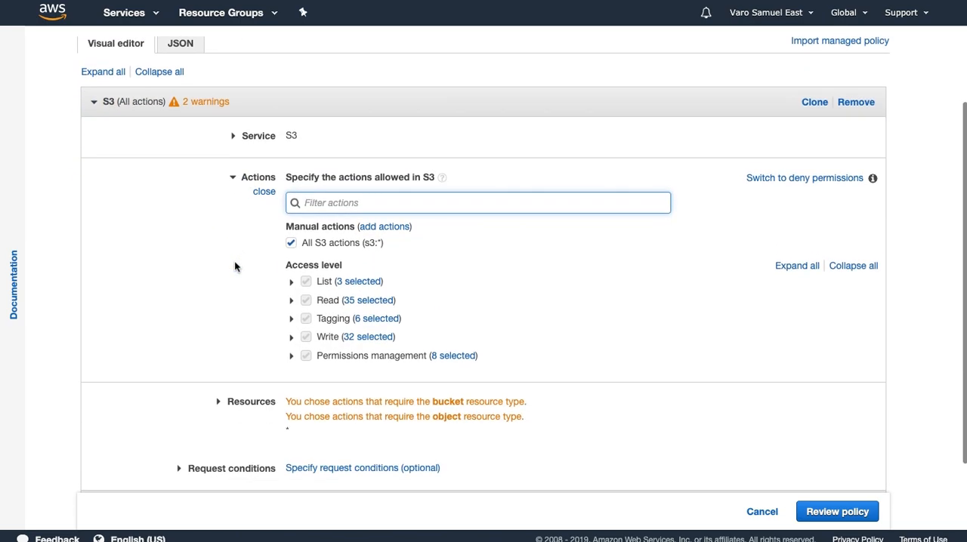
left_click(290, 244)
left_click(305, 281)
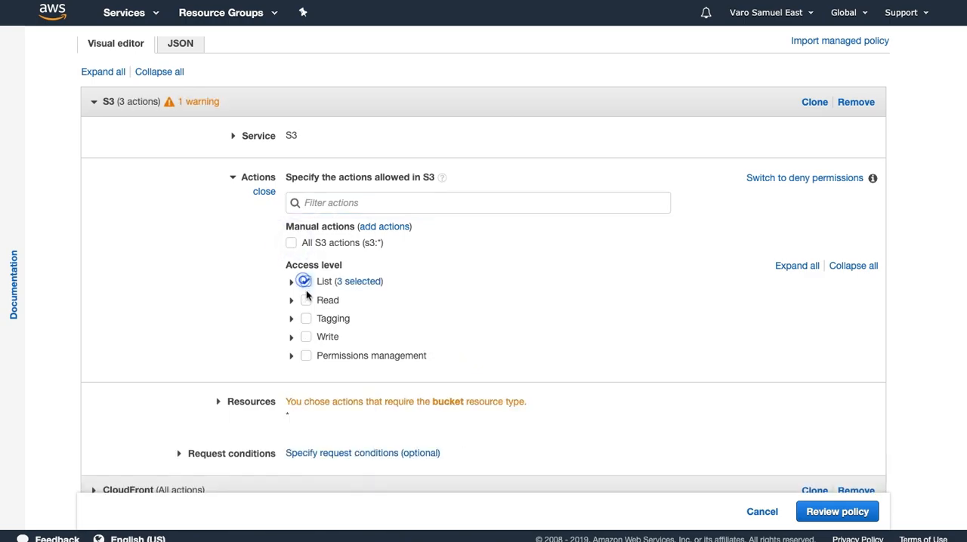
left_click(306, 300)
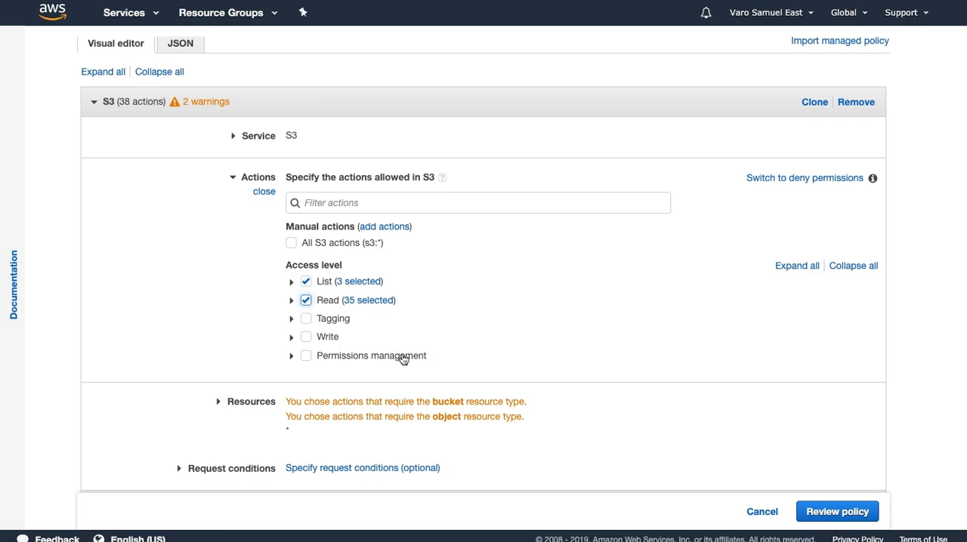
left_click(830, 513)
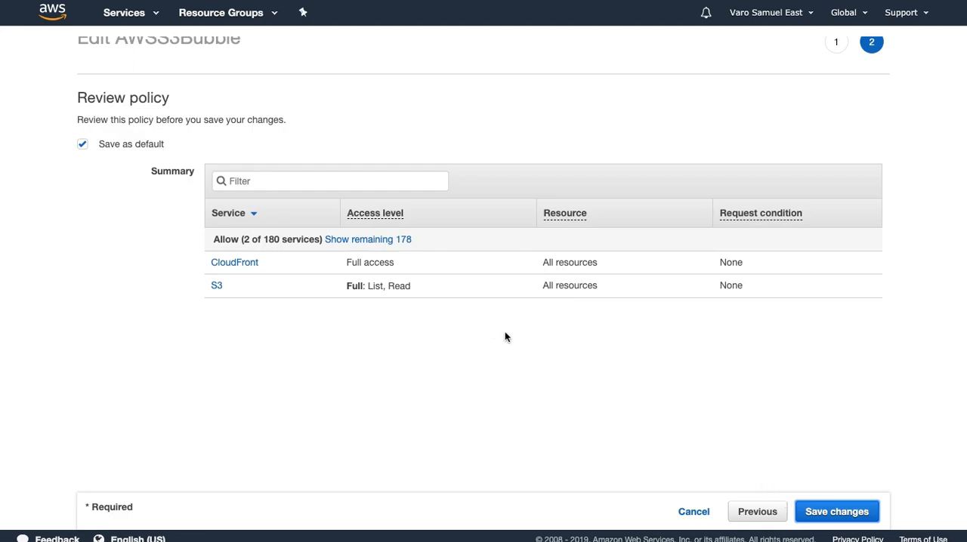
left_click(837, 513)
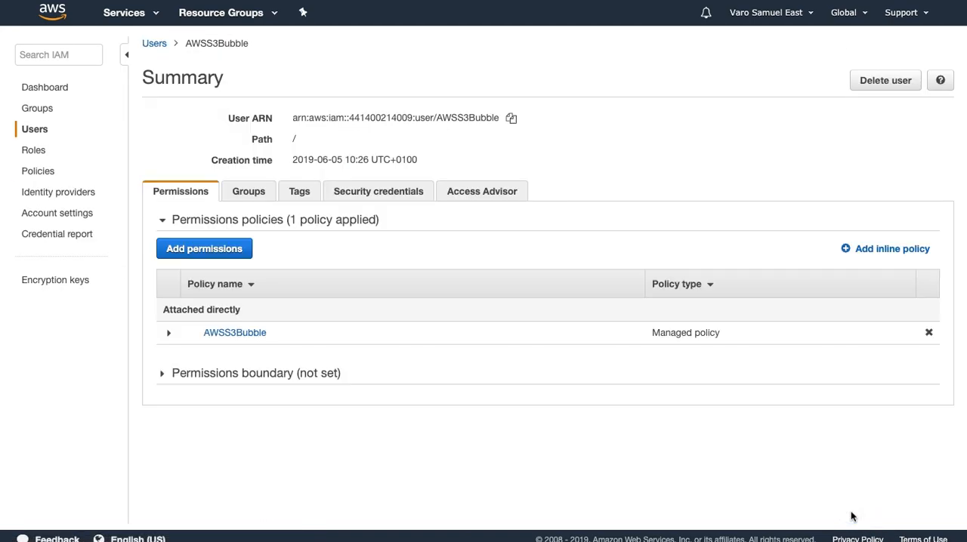
Reload the AWSS3Bubble user's page and examine the S3 actions listed in the attached policy's JSON
left_click(168, 333)
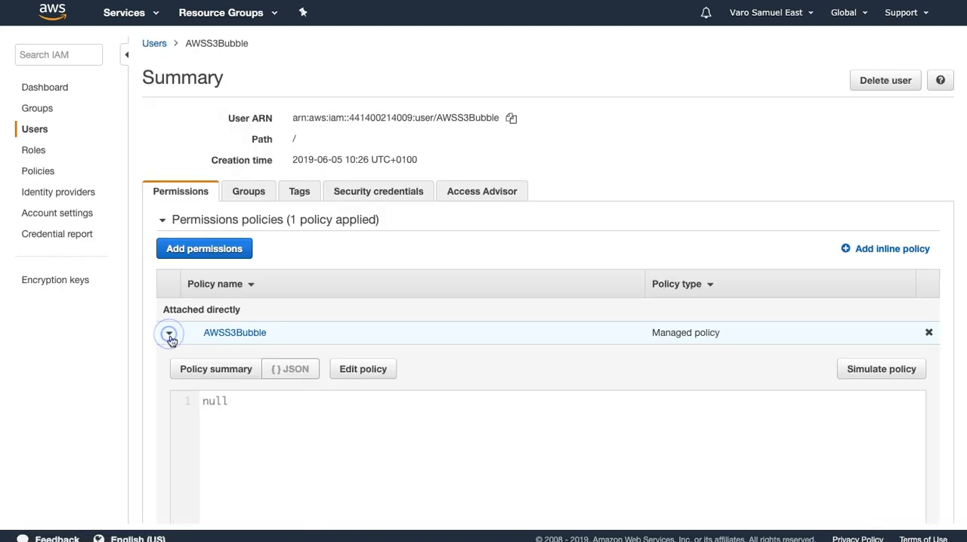
key("super+r")
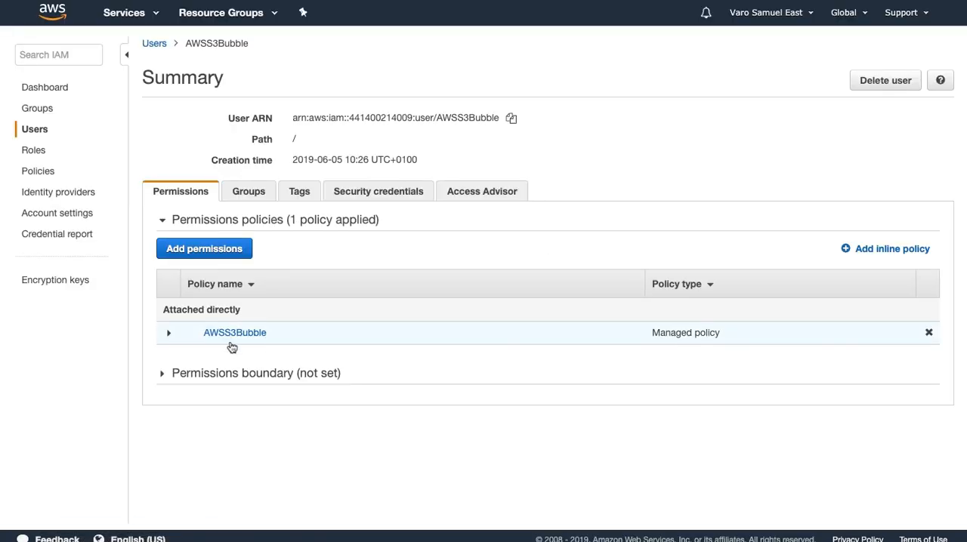
left_click(164, 334)
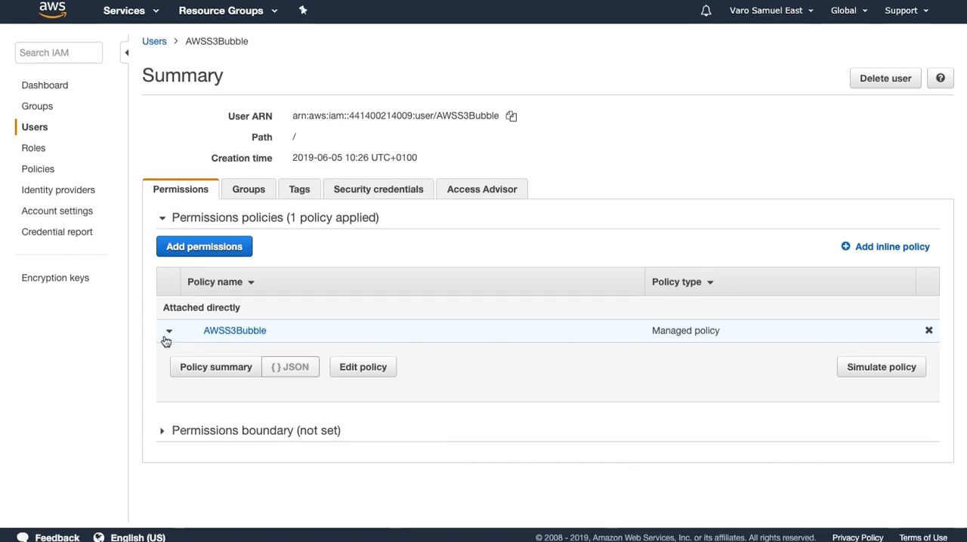
scroll(164, 336, "down", 2)
scroll(324, 340, "down", 10)
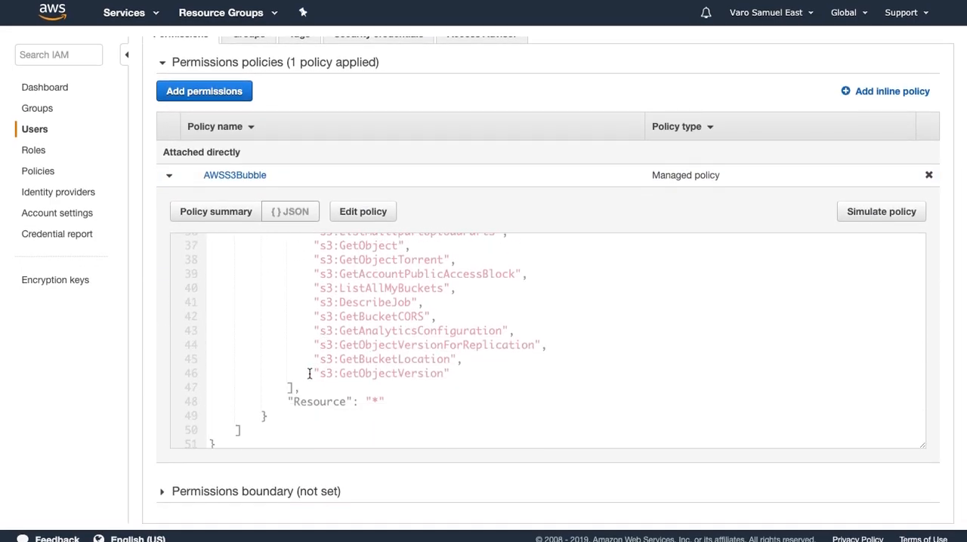
Review the AWSS3Bubble policy's JSON from its first statement to its last S3 action
scroll(540, 381, "up", 15)
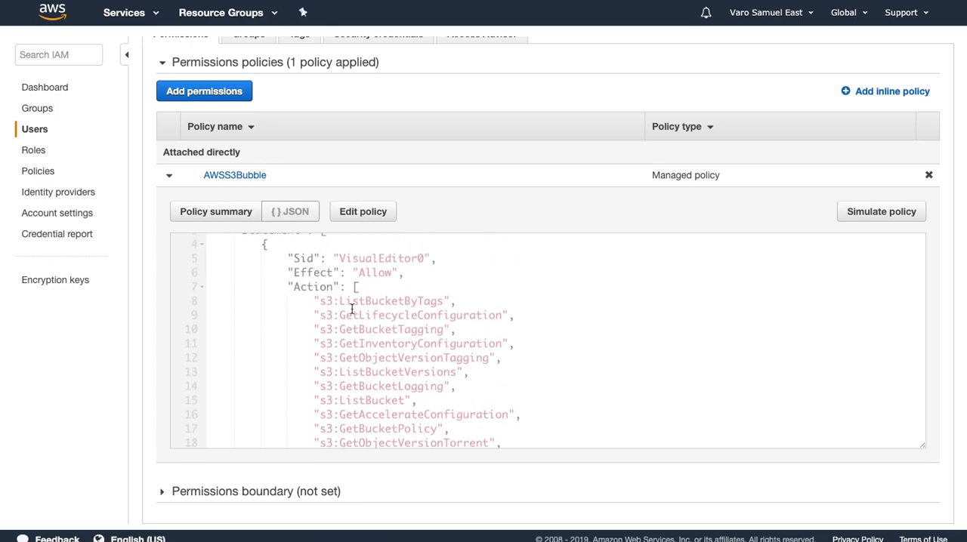
scroll(359, 312, "down", 8)
scroll(332, 305, "down", 2)
scroll(317, 306, "up", 12)
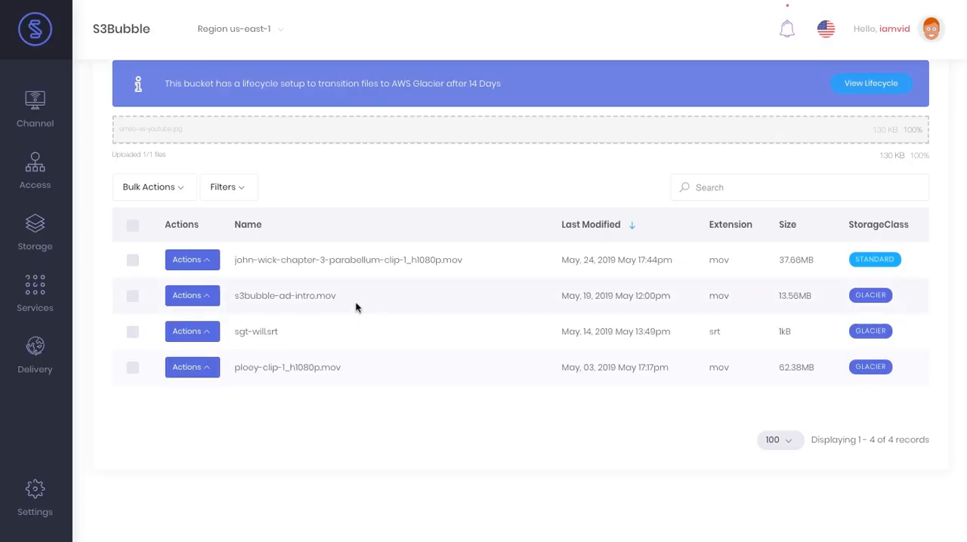
scroll(784, 184, "up", 2)
Switch to S3Bubble, refresh the s3drm-storage bucket and try to delete john-wick-chapter-3-parabellum-clip-1_h1080p.mov
left_click(877, 151)
left_click(932, 85)
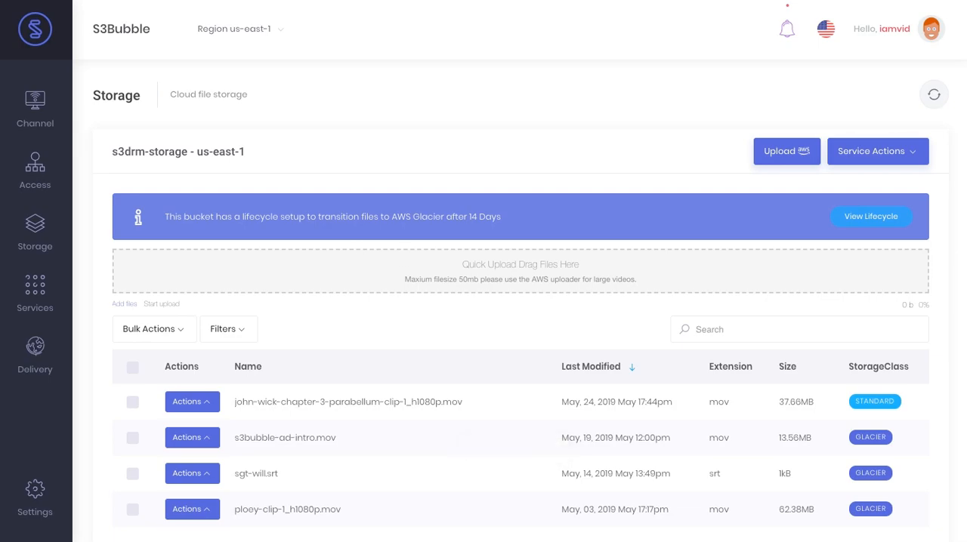
scroll(391, 319, "down", 1)
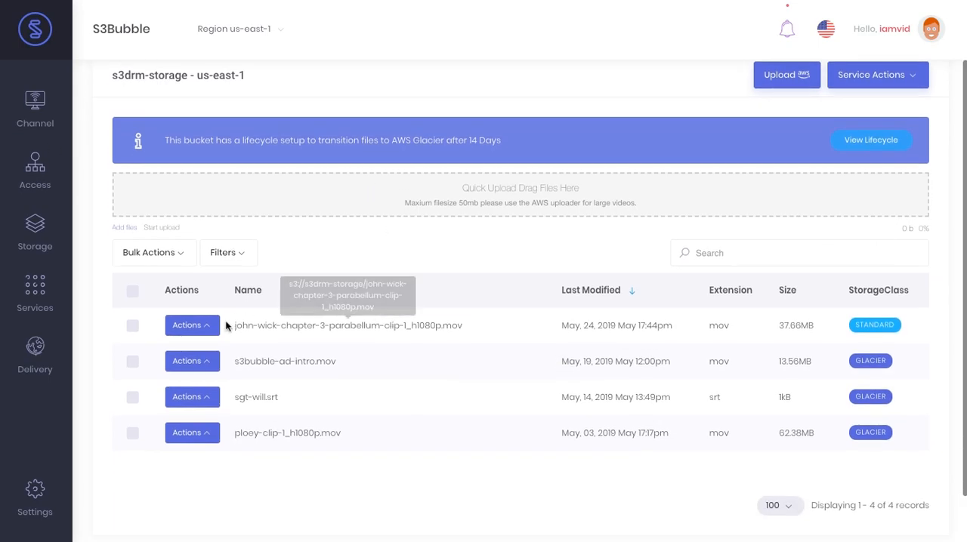
left_click(195, 326)
scroll(345, 425, "down", 3)
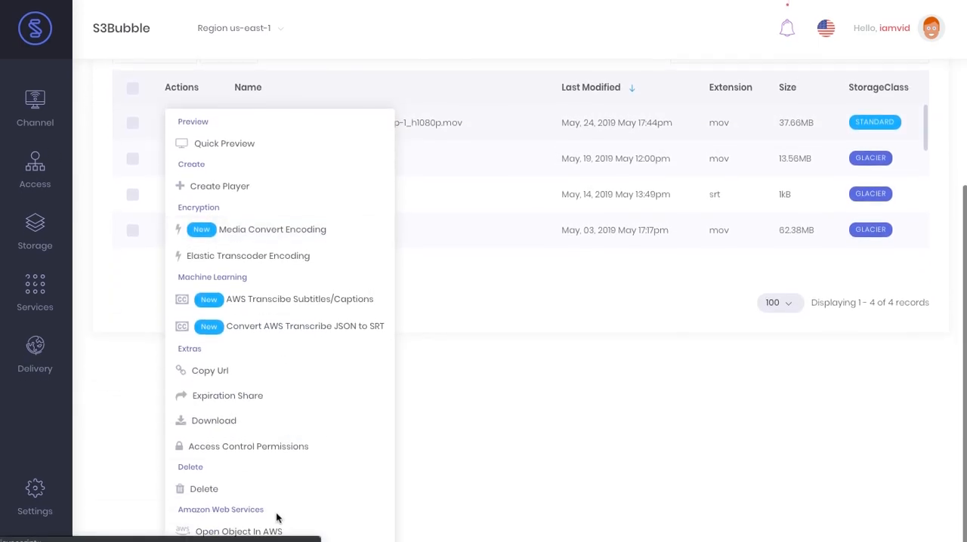
left_click(270, 495)
left_click(490, 346)
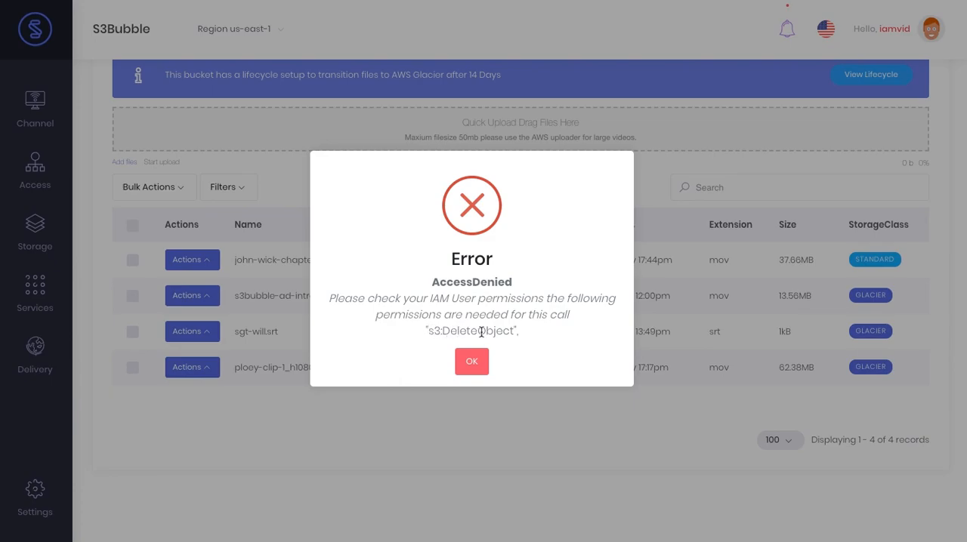
left_click(477, 361)
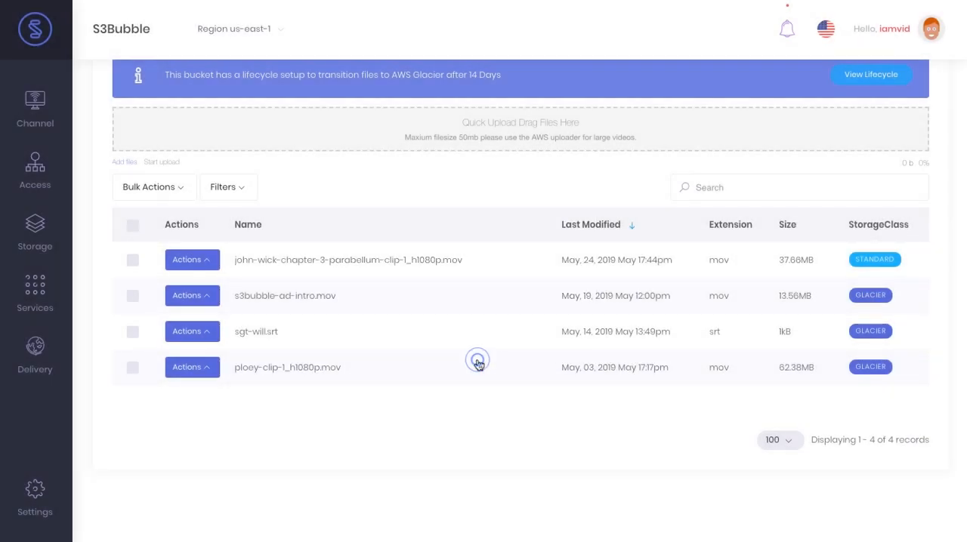
Open the example IAM policies under IAM User access and copy the minimal policy to run all services
scroll(477, 353, "up", 2)
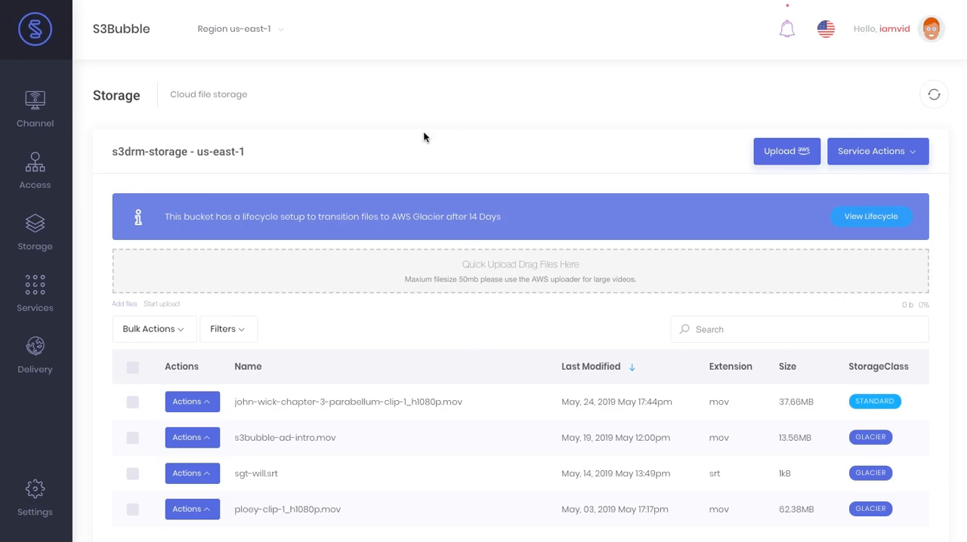
left_click(426, 154)
mouse_move(44, 168)
left_click(161, 202)
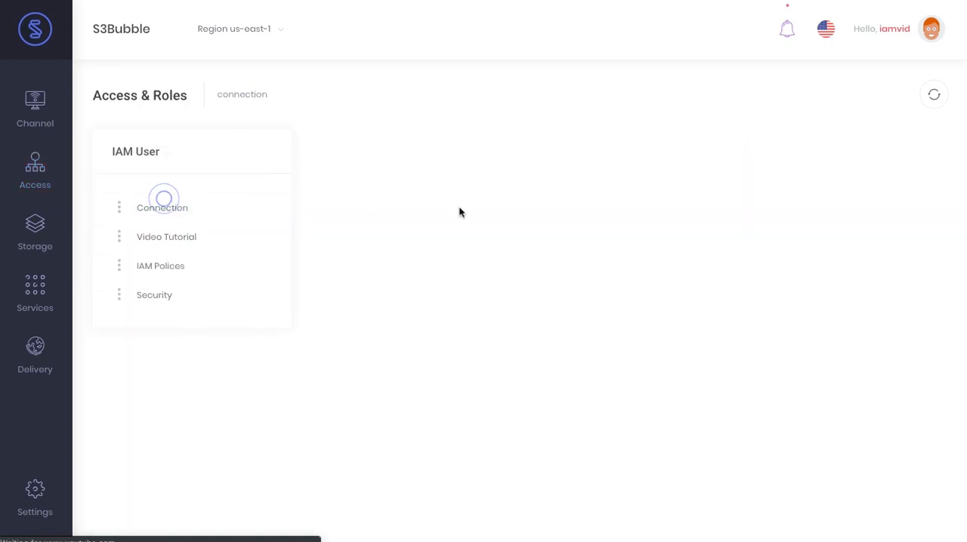
left_click(225, 272)
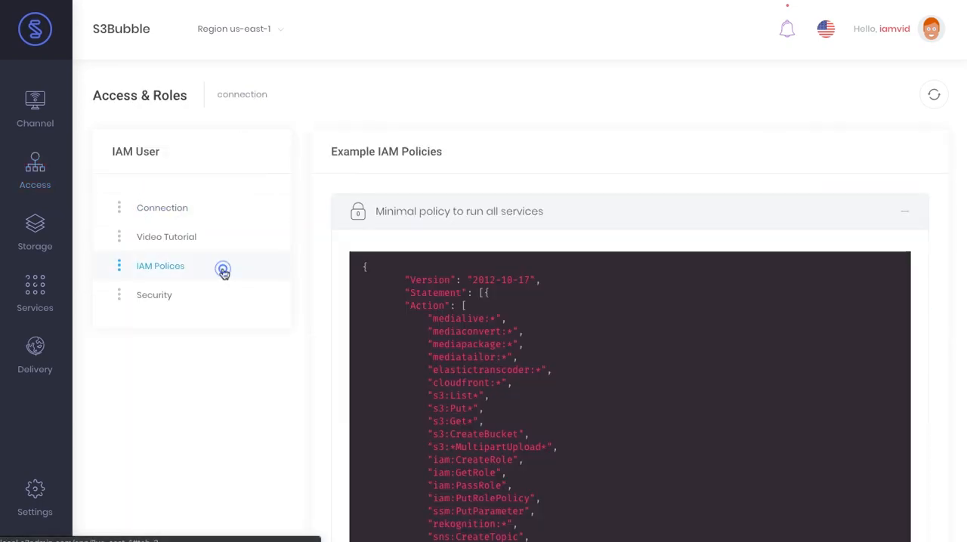
scroll(443, 287, "down", 3)
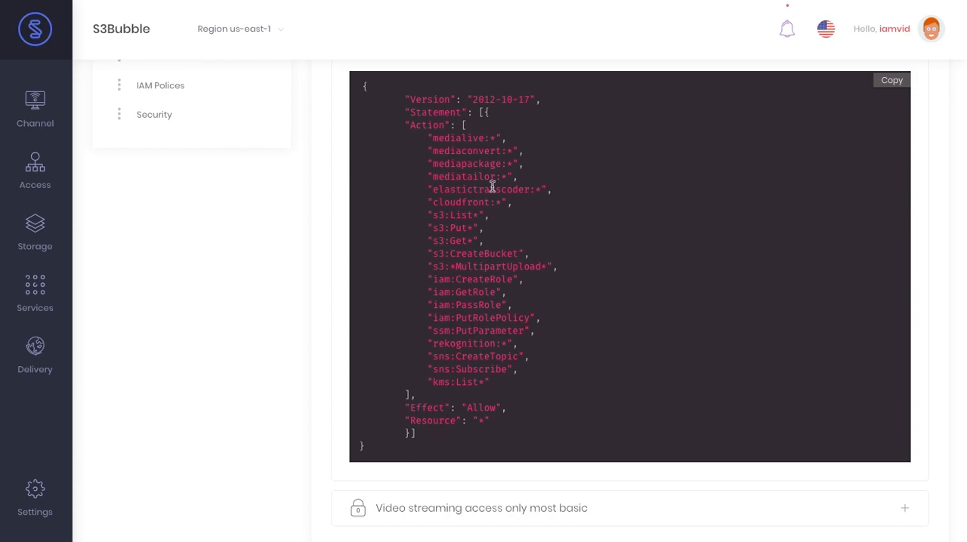
scroll(521, 281, "up", 1)
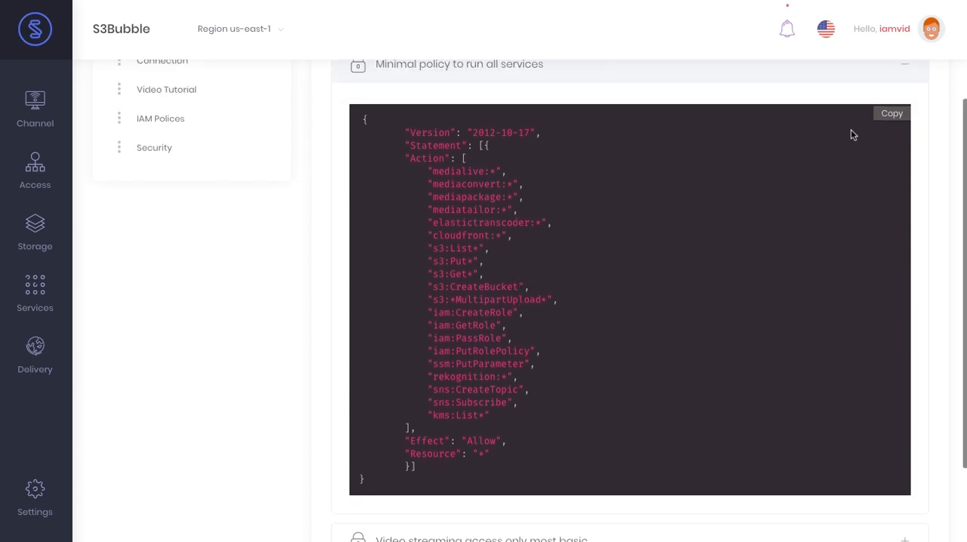
left_click(885, 115)
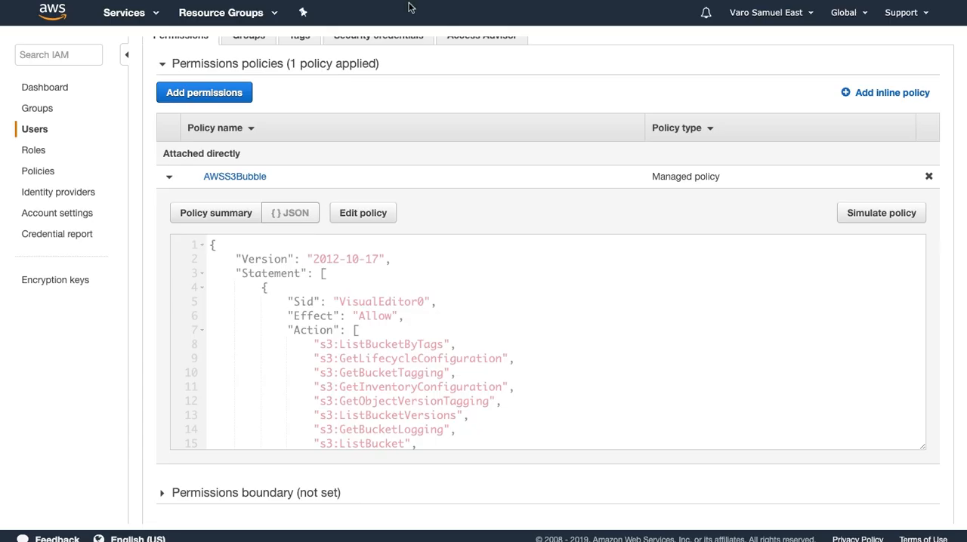
Switch to AWS, edit the AWSS3Bubble policy and replace its entire JSON with the copied minimal policy
left_click(362, 213)
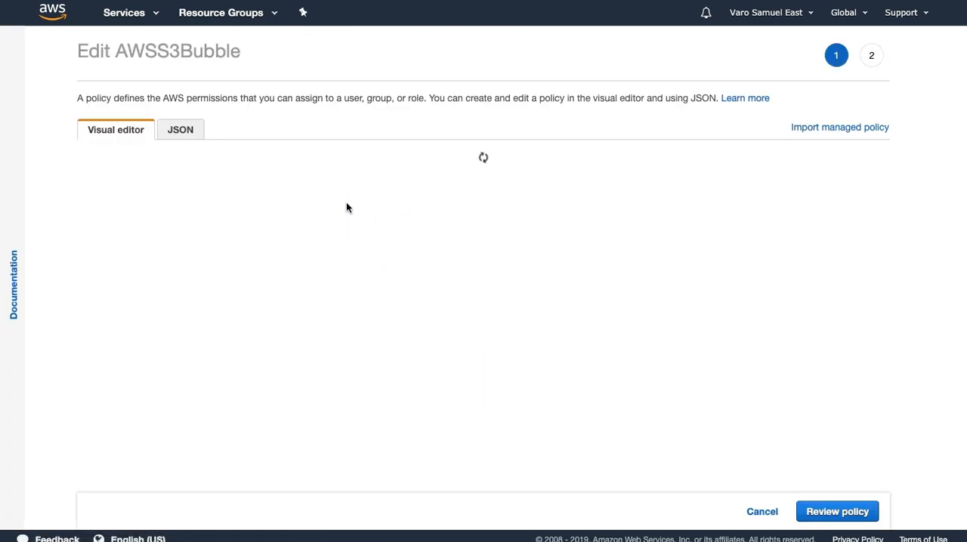
left_click(192, 134)
left_click(384, 323)
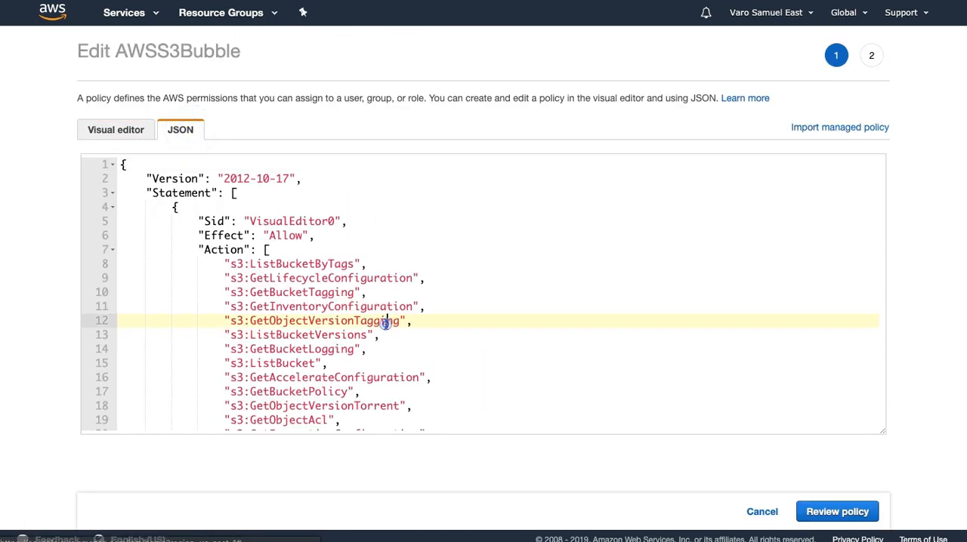
scroll(321, 302, "down", 5)
scroll(336, 263, "up", 5)
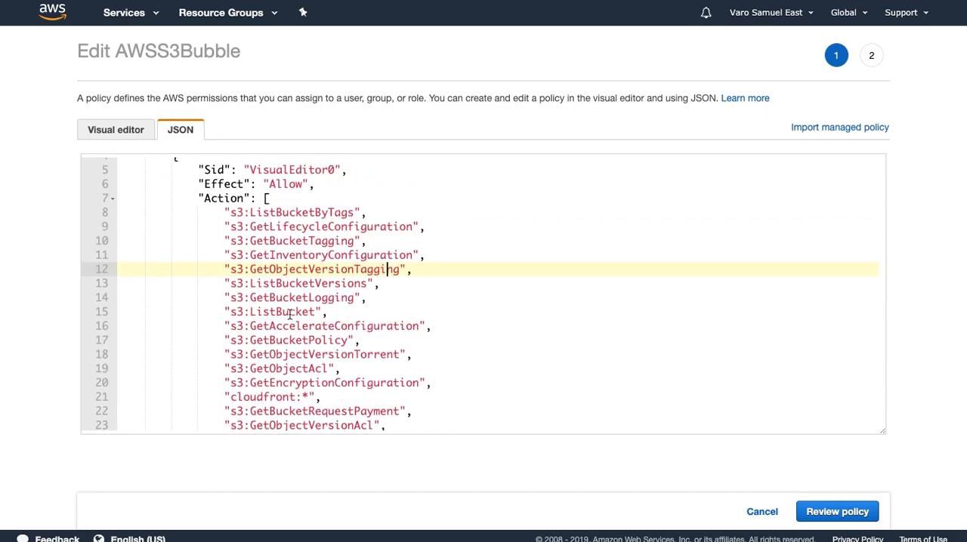
left_click(336, 264)
key("ctrl+a")
key("ctrl+v")
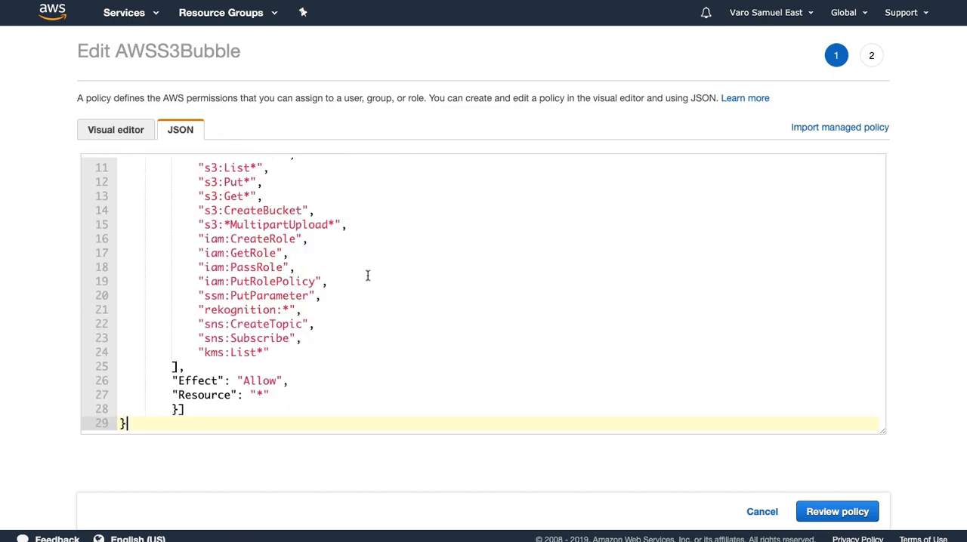
Remove the medialive:* and mediapackage:* entries from the policy's Action list
scroll(312, 368, "up", 3)
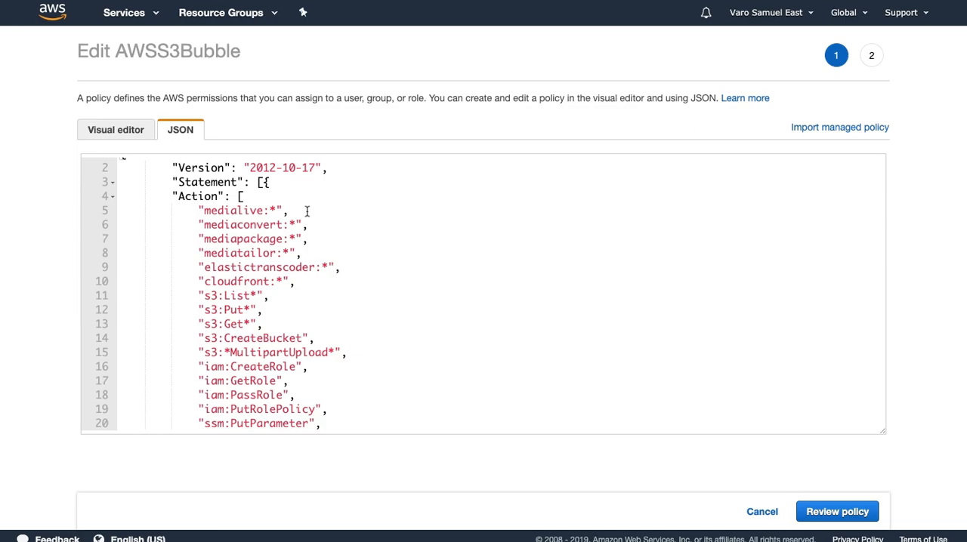
left_click(306, 212)
key("shift+Home")
key("shift+Home")
key("BackSpace")
key("BackSpace")
left_click_drag(320, 225, 148, 220)
key("BackSpace")
key("BackSpace")
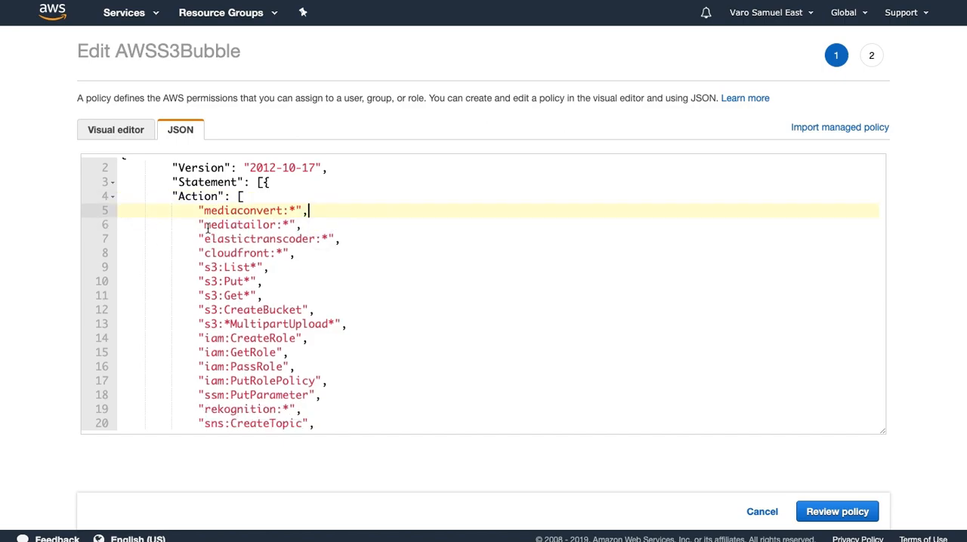
Remove the elastictranscoder:* entry from the policy's Action list
left_click(350, 239)
key("shift+Home")
key("shift+Home")
key("BackSpace")
key("BackSpace")
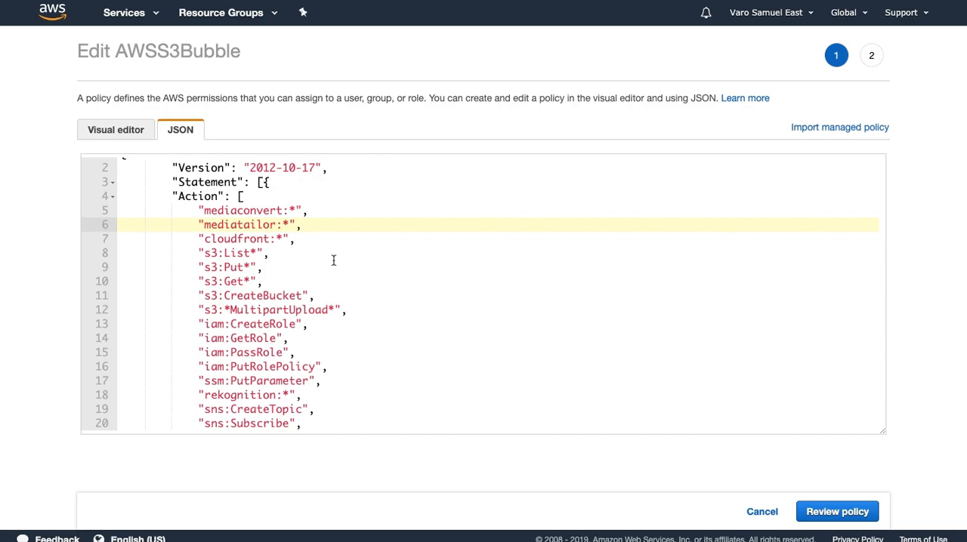
Remove the kms:List* entry at the end of the policy's Action list
scroll(334, 261, "down", 3)
left_click(298, 353)
key("shift+Home")
key("shift+Home")
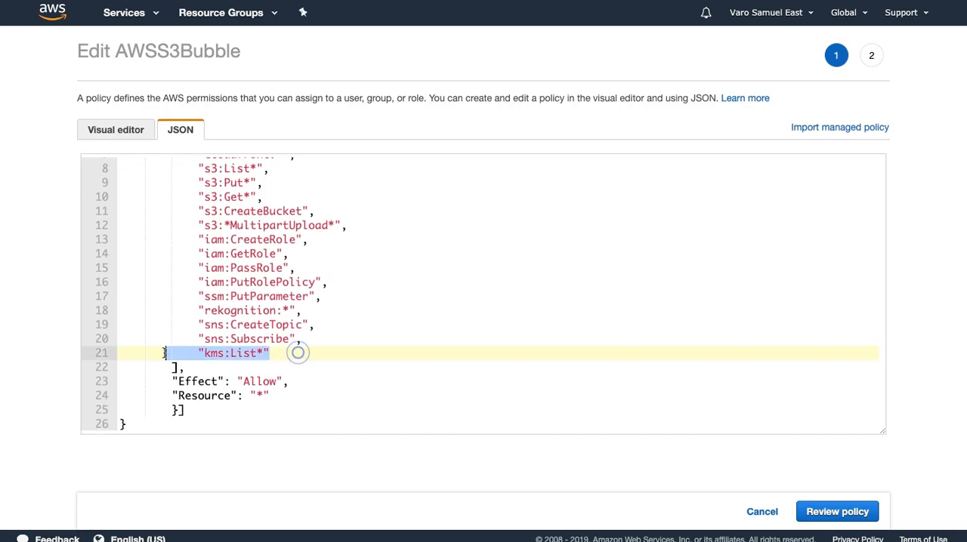
key("BackSpace")
key("BackSpace")
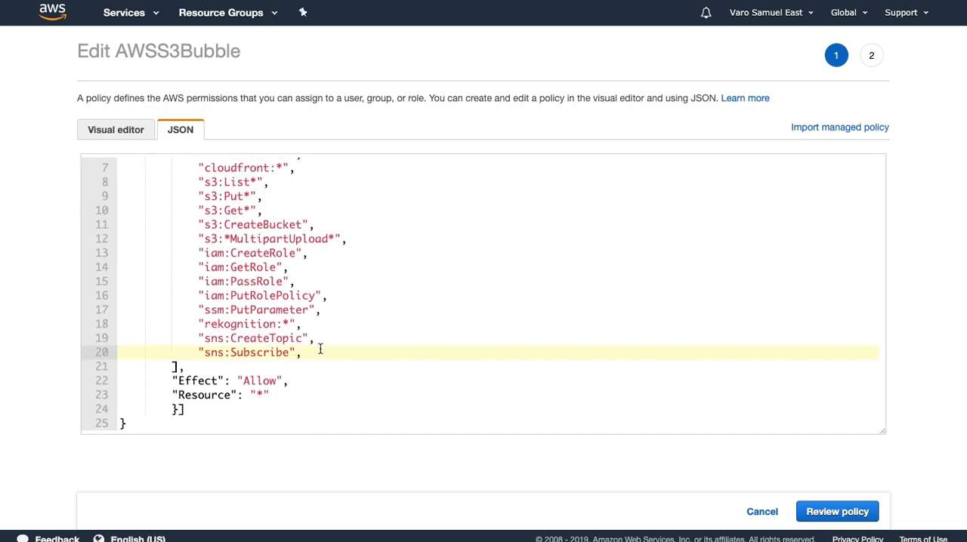
Remove the rekognition:*, sns:CreateTopic and sns:Subscribe entries from the policy's Action list
key("shift+Home")
key("shift+Home")
key("shift+Up")
key("shift+Up")
key("BackSpace")
key("BackSpace")
Remove the ssm:PutParameter entry and the trailing comma after iam:PutRolePolicy, and save the policy changes
key("shift+Home")
key("shift+Home")
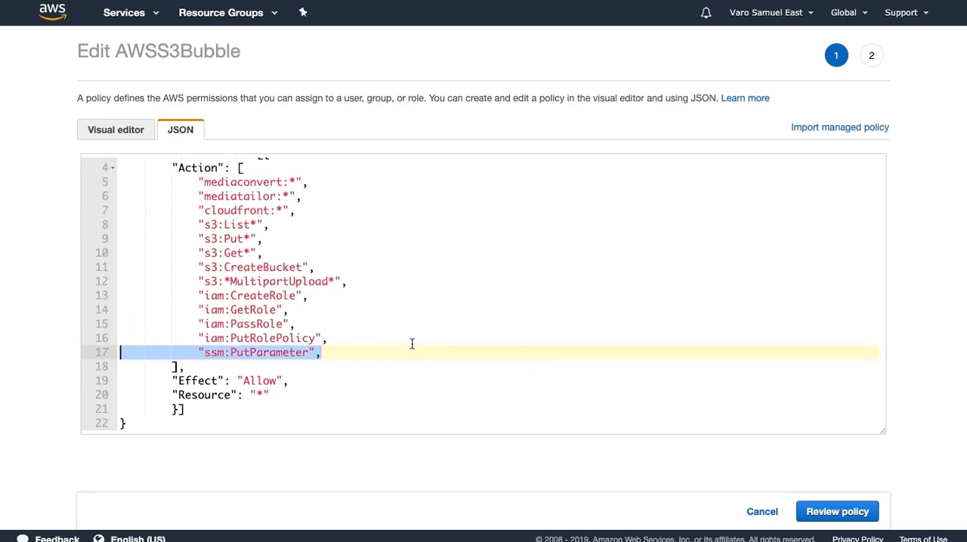
key("BackSpace")
key("BackSpace")
key("BackSpace")
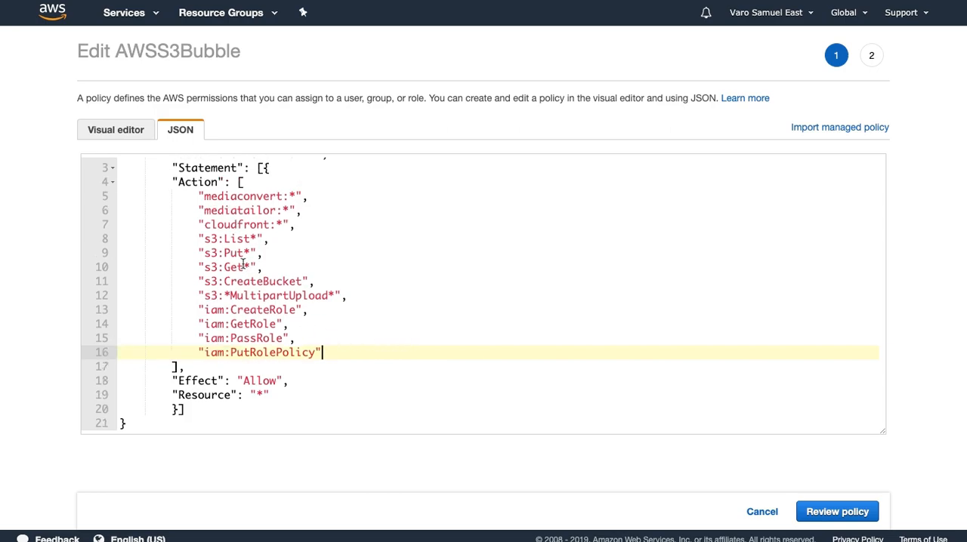
left_click(822, 512)
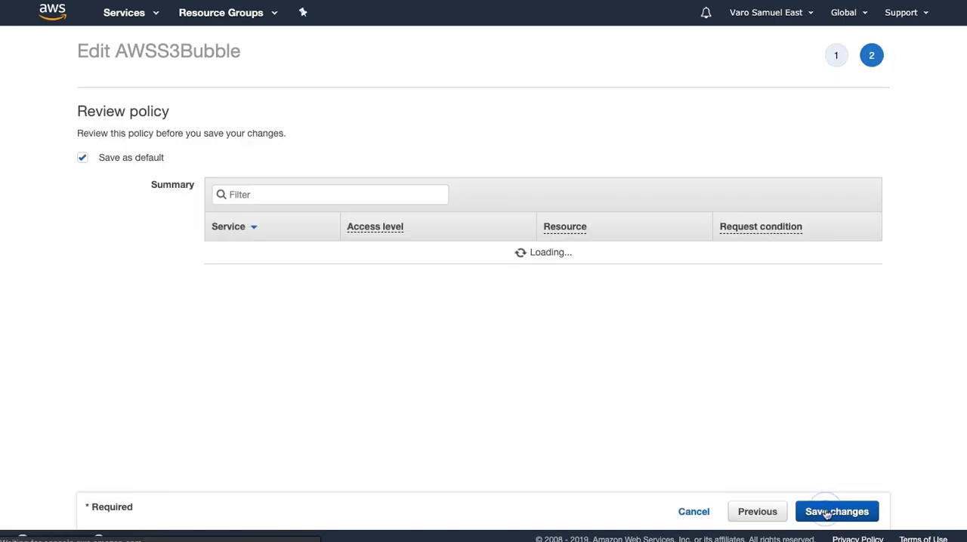
left_click(826, 514)
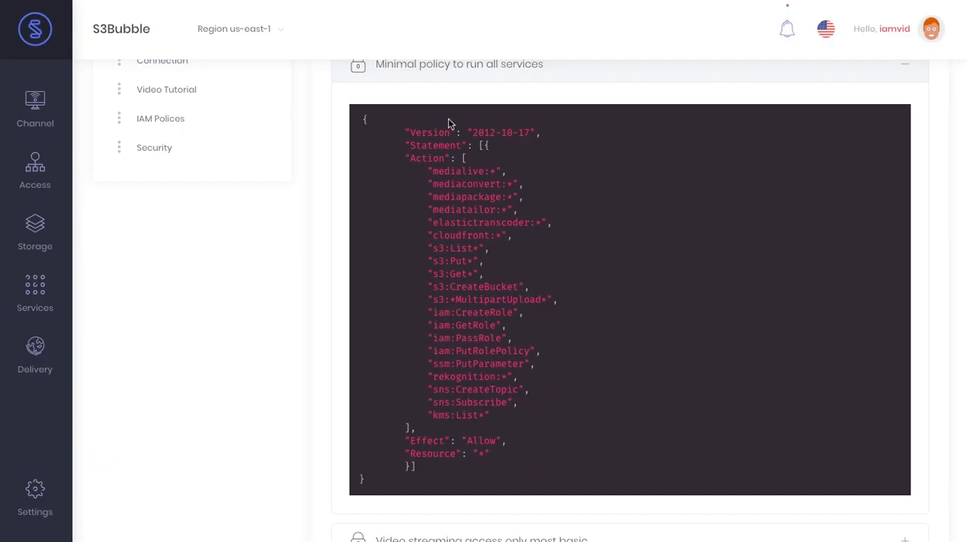
Switch to S3Bubble and view the web distributions in the Content Delivery section
scroll(325, 264, "up", 2)
mouse_move(45, 355)
left_click(157, 380)
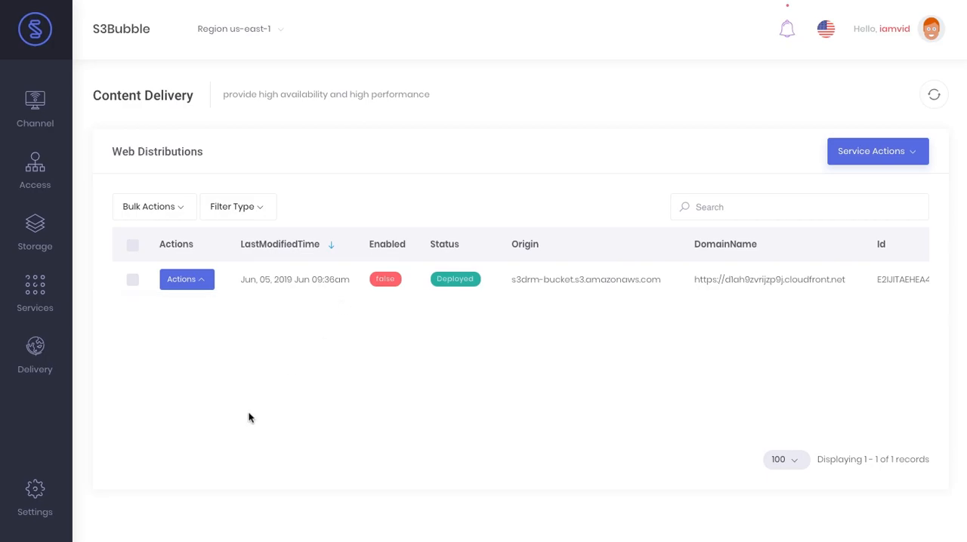
Open the s3drm-storage bucket and try to start Media Convert Encoding for john-wick-chapter-3-parabellum-clip-1_h1080p.mov
mouse_move(43, 233)
left_click(139, 263)
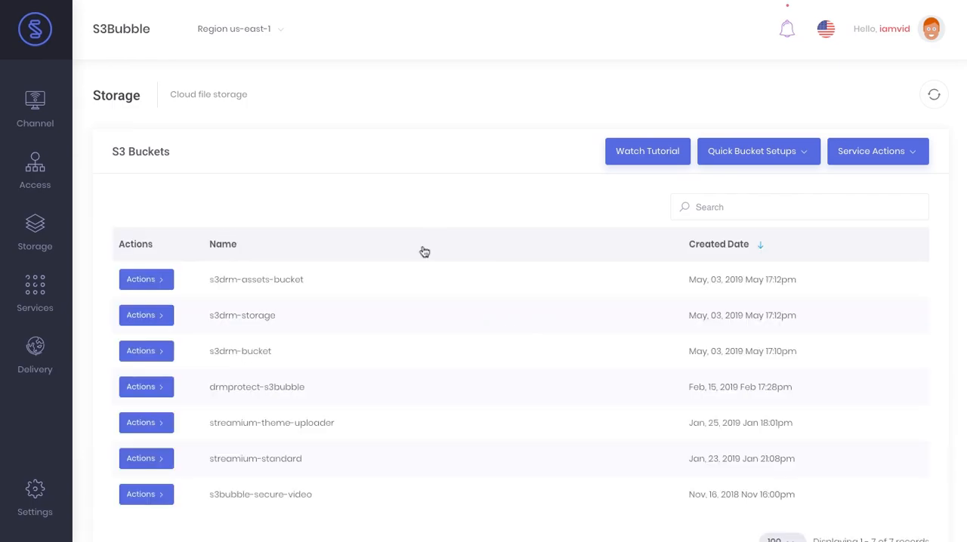
left_click(151, 317)
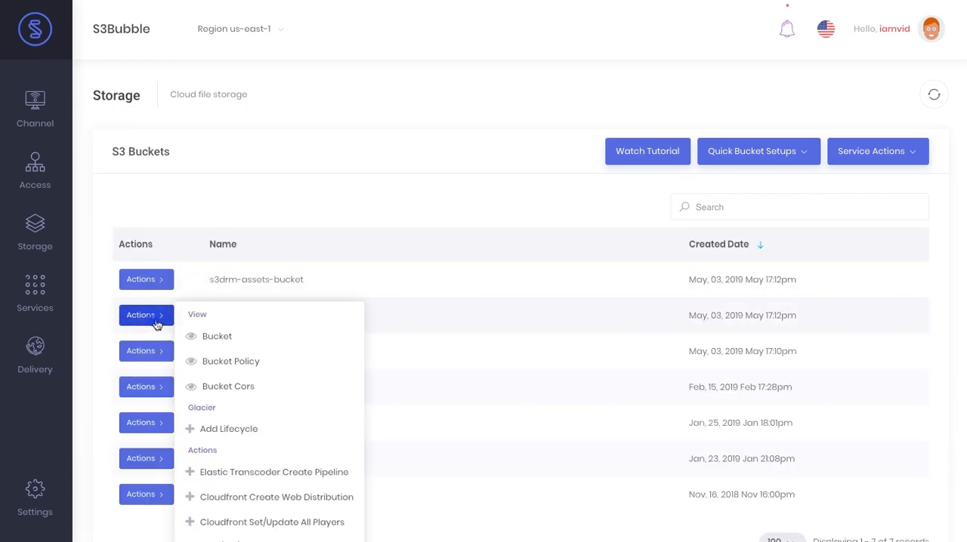
left_click(247, 338)
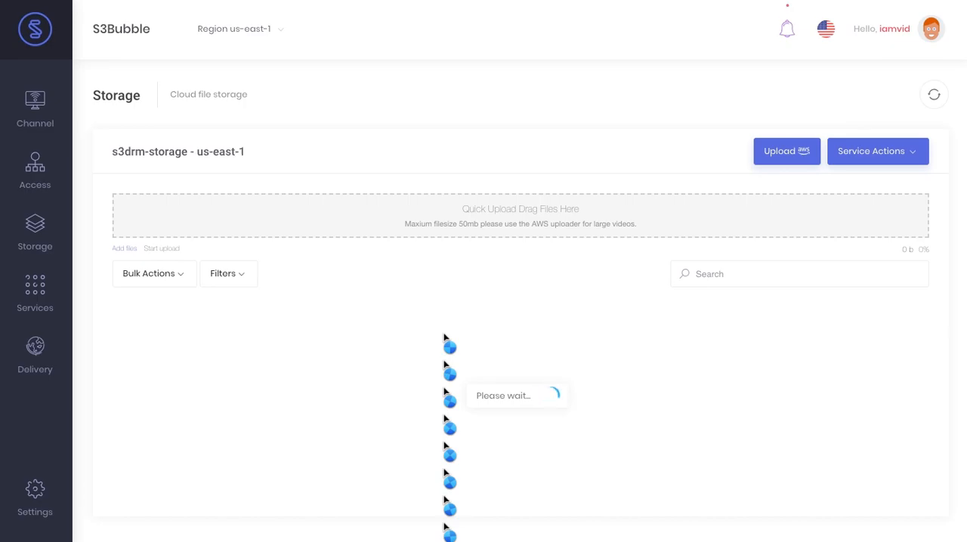
scroll(445, 348, "down", 1)
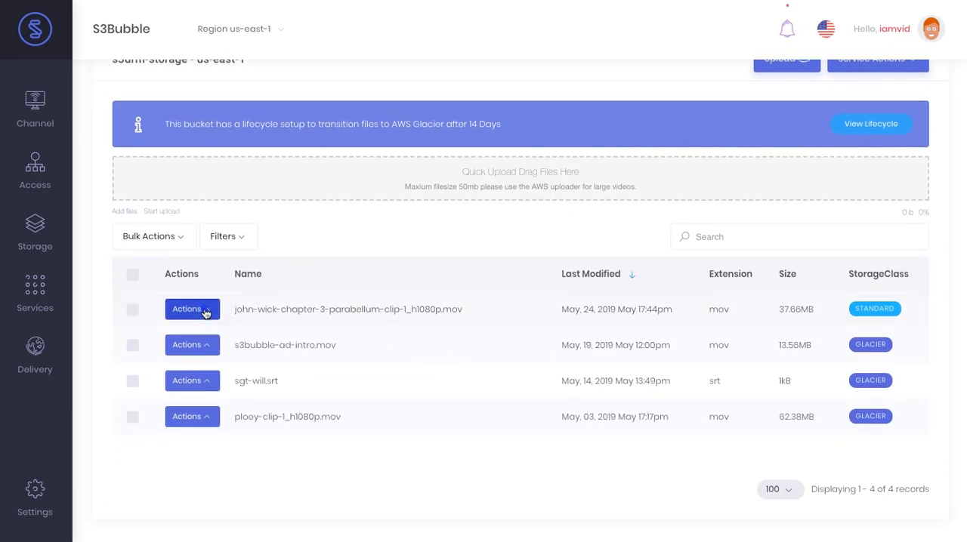
left_click(206, 312)
left_click(281, 415)
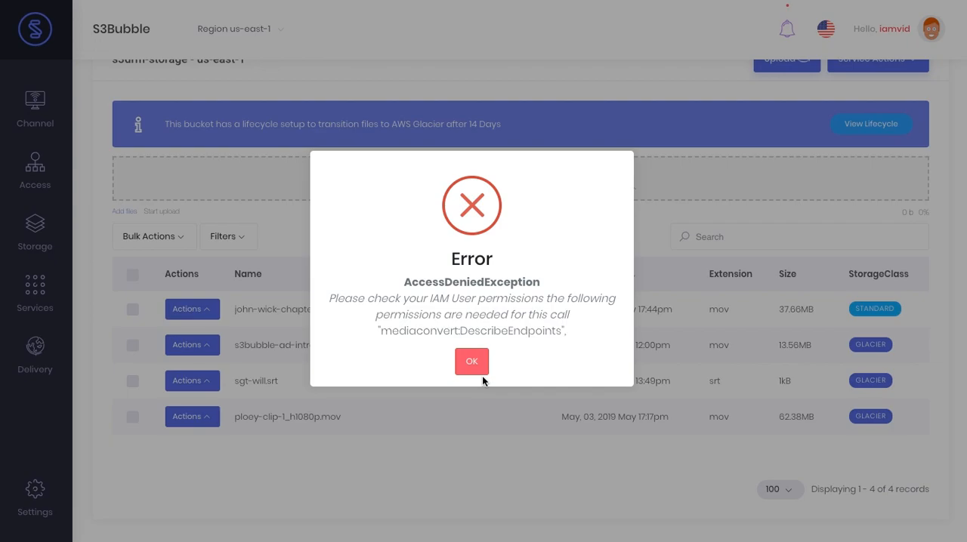
left_click(475, 363)
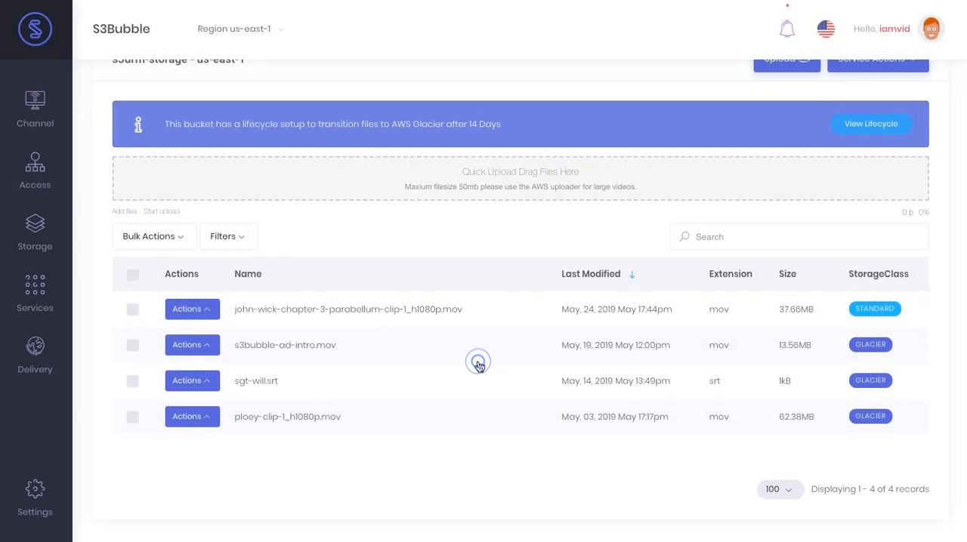
View the list of MediaConvert jobs in the Media Services section
mouse_move(38, 294)
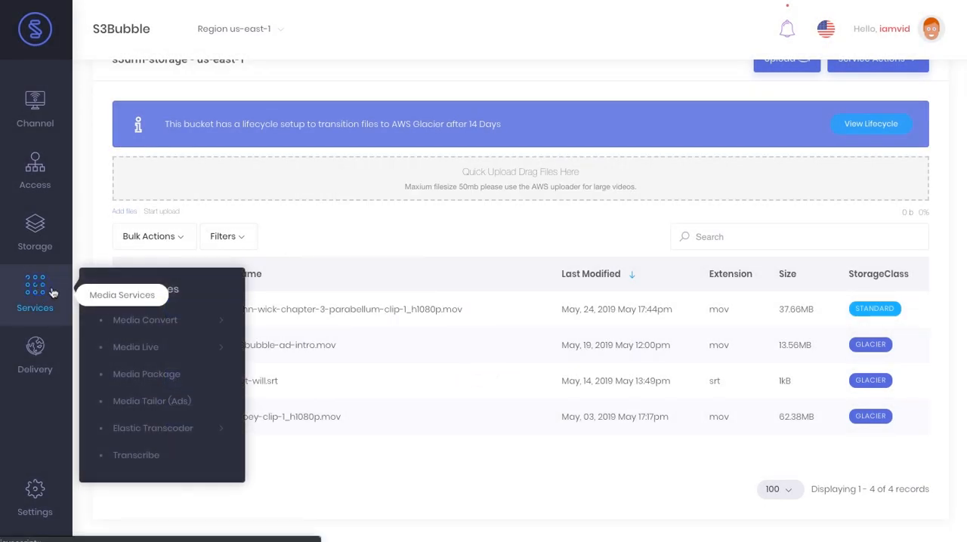
mouse_move(226, 320)
left_click(283, 327)
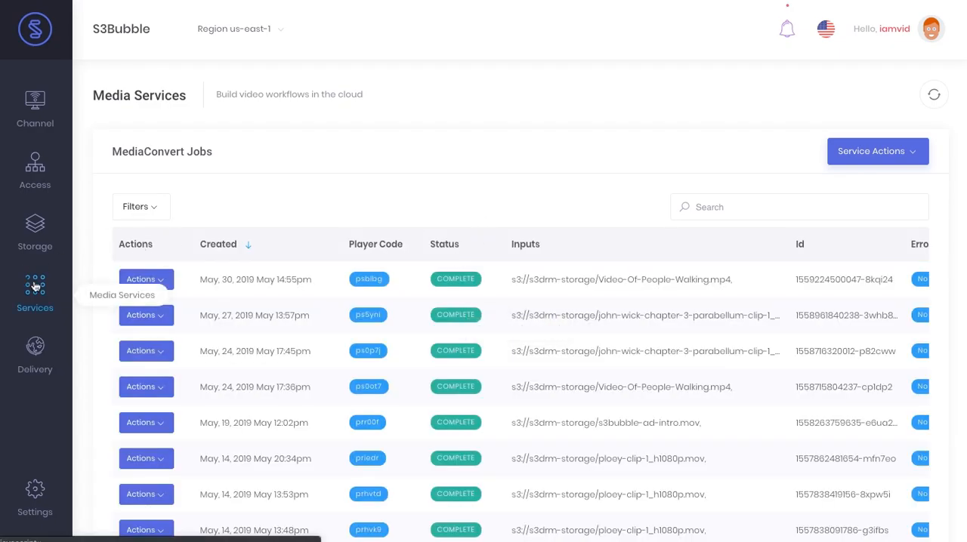
Open the s3drm-storage bucket and start Media Convert Encoding for john-wick-chapter-3-parabellum-clip-1_h1080p.mov
mouse_move(81, 252)
left_click(118, 262)
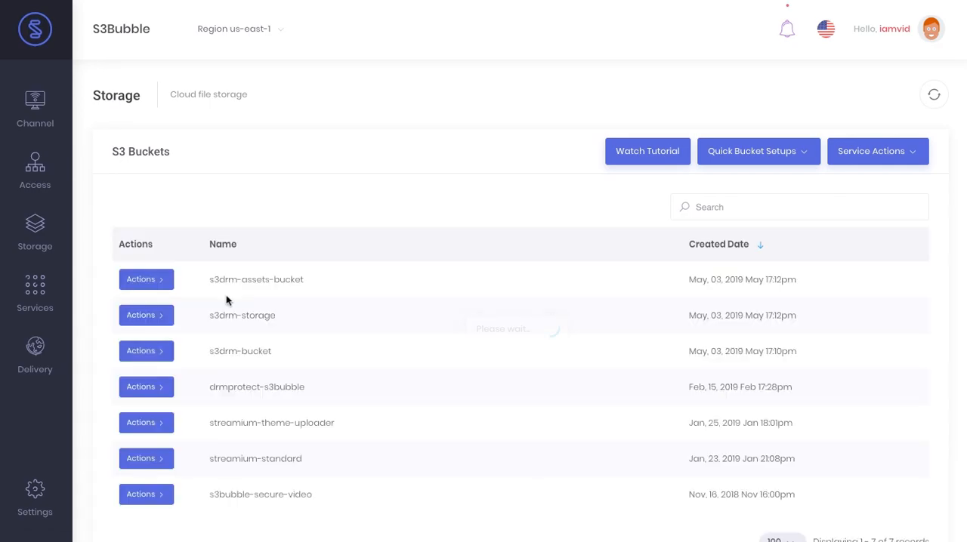
left_click(163, 315)
left_click(253, 337)
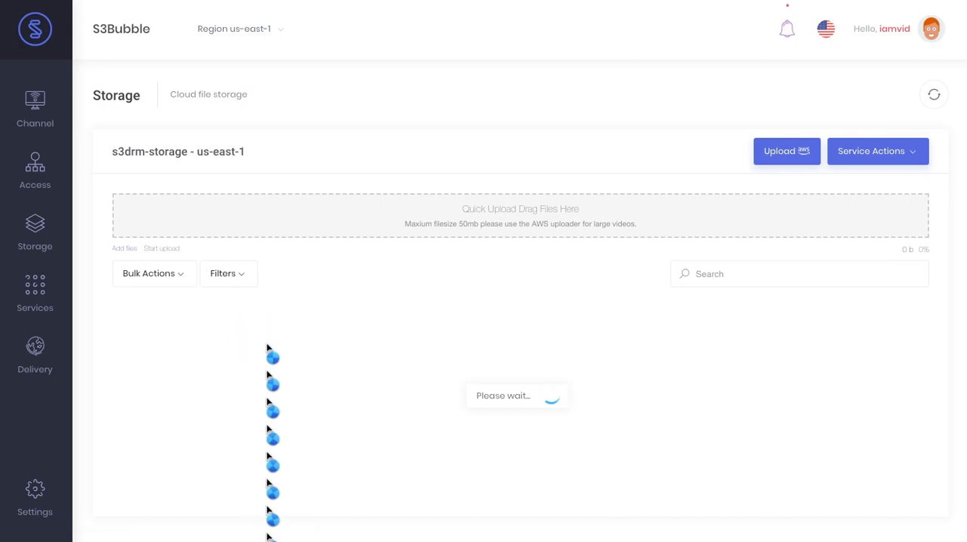
left_click(197, 401)
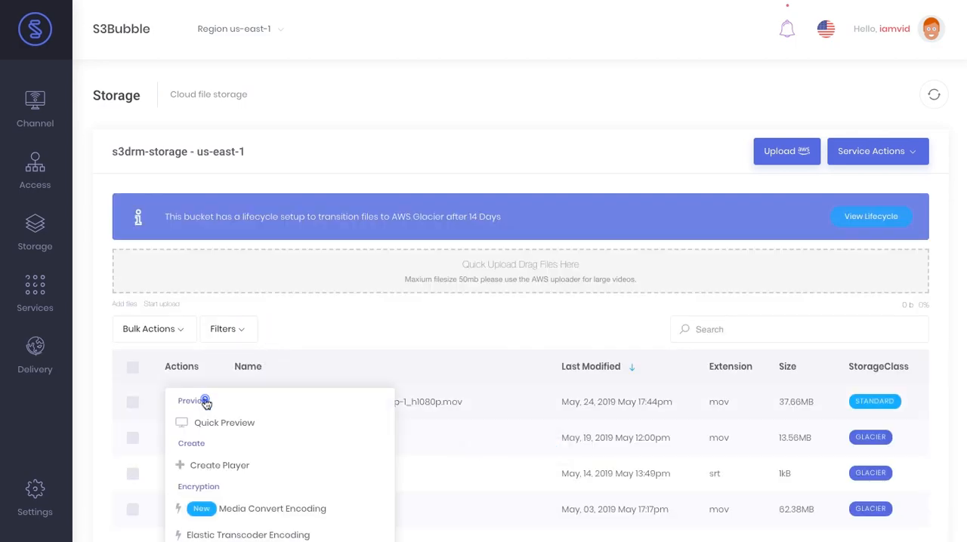
left_click(309, 511)
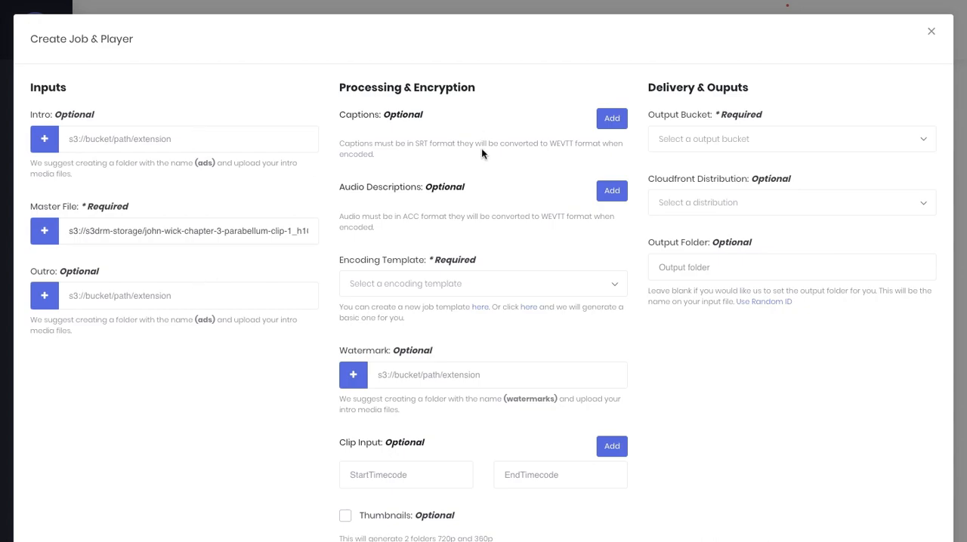
Review the input, encoding and delivery options for the new MediaConvert job, and close the form without creating a job
scroll(481, 150, "down", 1)
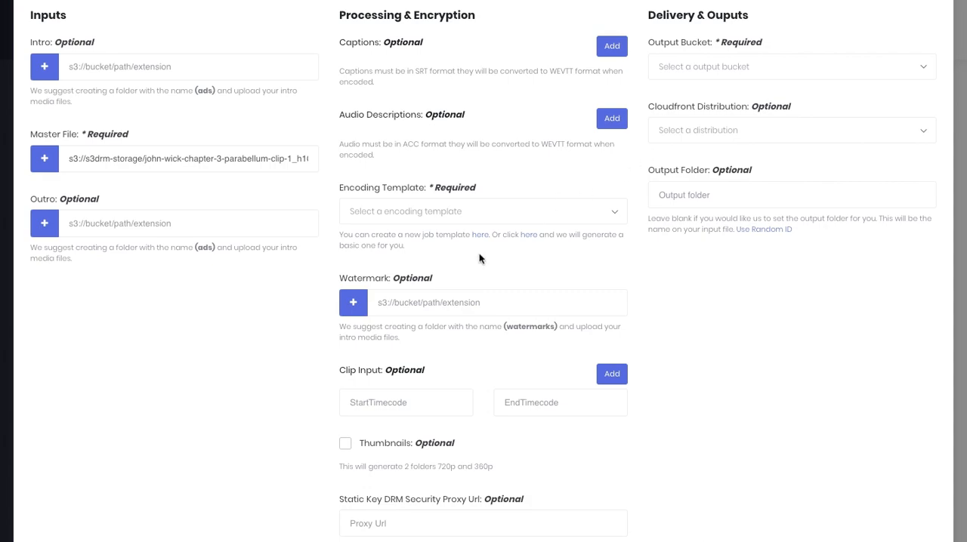
scroll(477, 269, "down", 2)
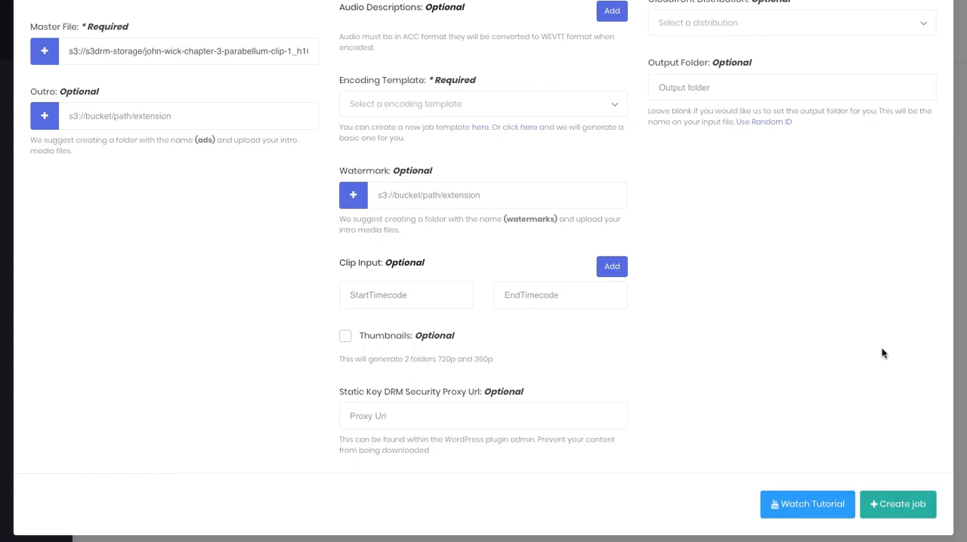
scroll(881, 344, "up", 2)
scroll(890, 317, "up", 1)
left_click(935, 32)
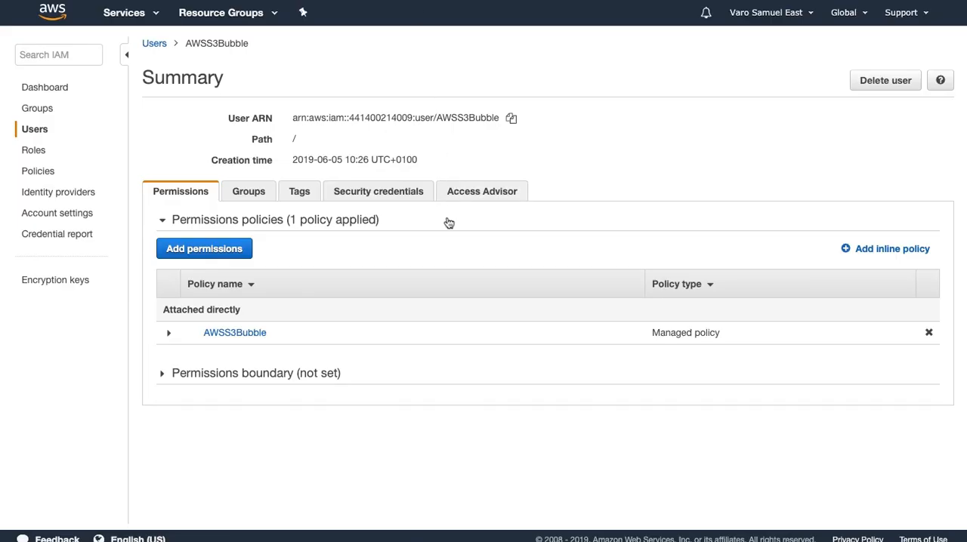
Switch to the AWS console and check the access key age in the IAM users list
left_click(34, 129)
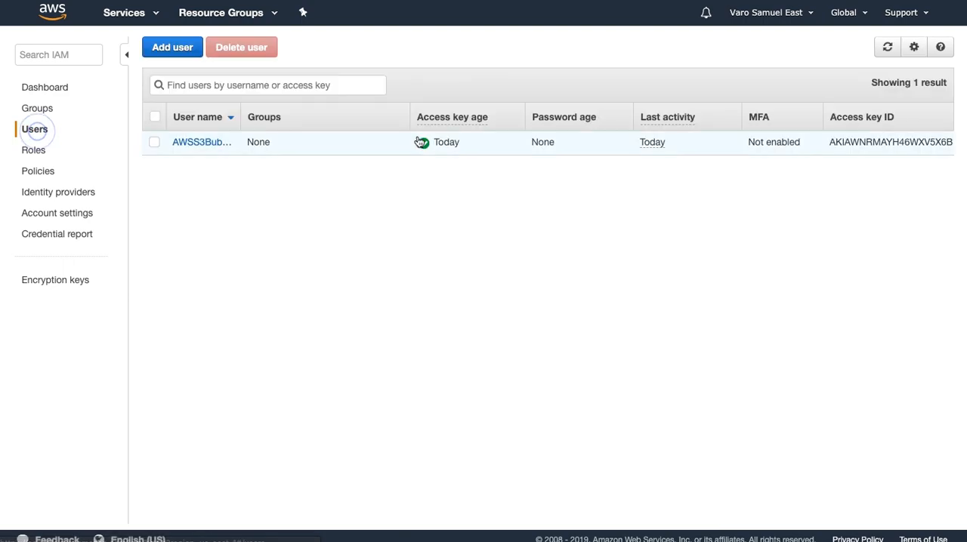
mouse_move(454, 118)
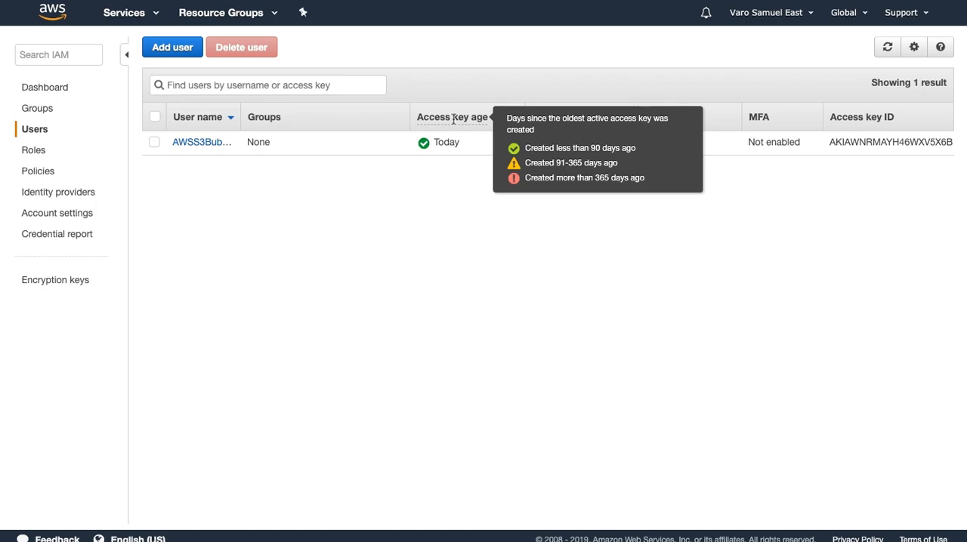
left_click(430, 171)
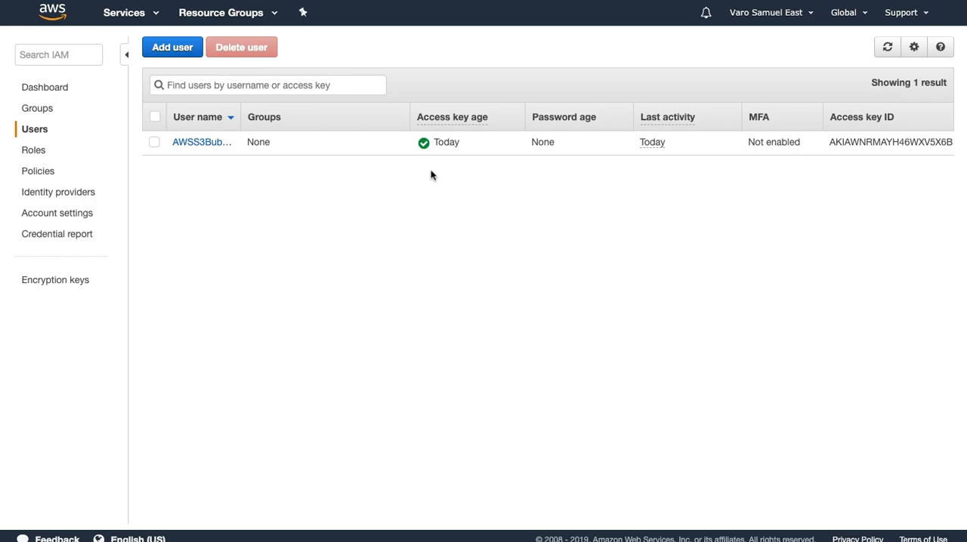
Open the security credentials of the AWSS3Bubble user and make its access key inactive
left_click(206, 143)
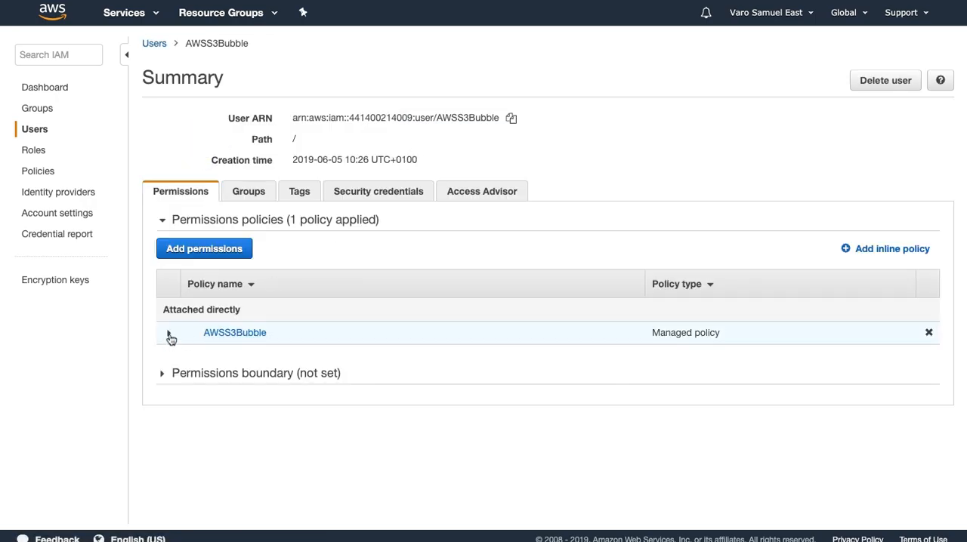
left_click(404, 192)
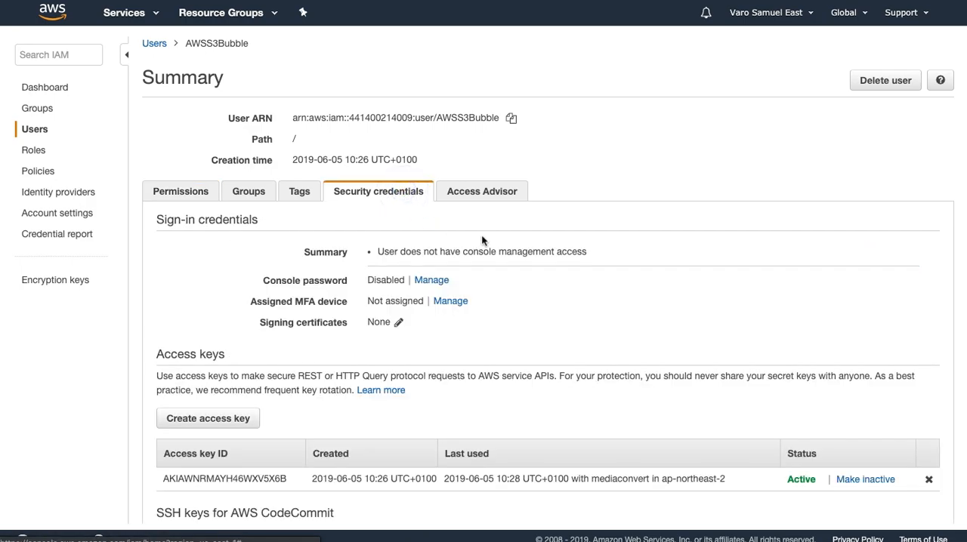
scroll(447, 224, "down", 2)
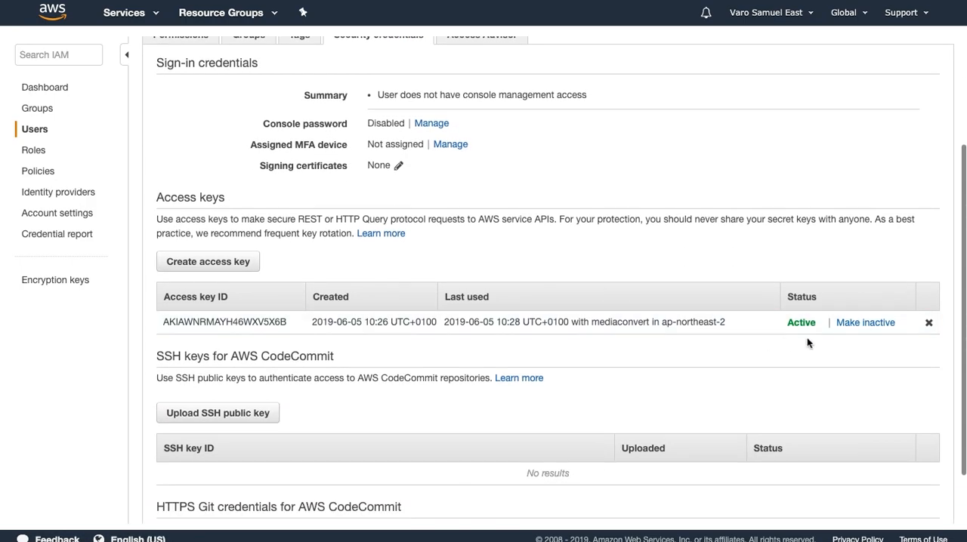
left_click(860, 323)
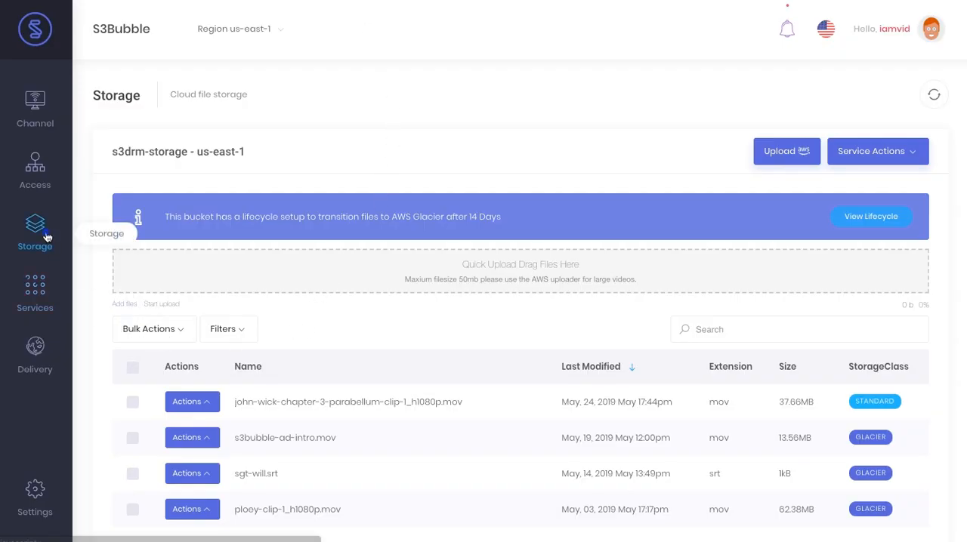
Switch to S3Bubble and reload the S3 bucket list to test access with the deactivated key
mouse_move(47, 238)
left_click(148, 261)
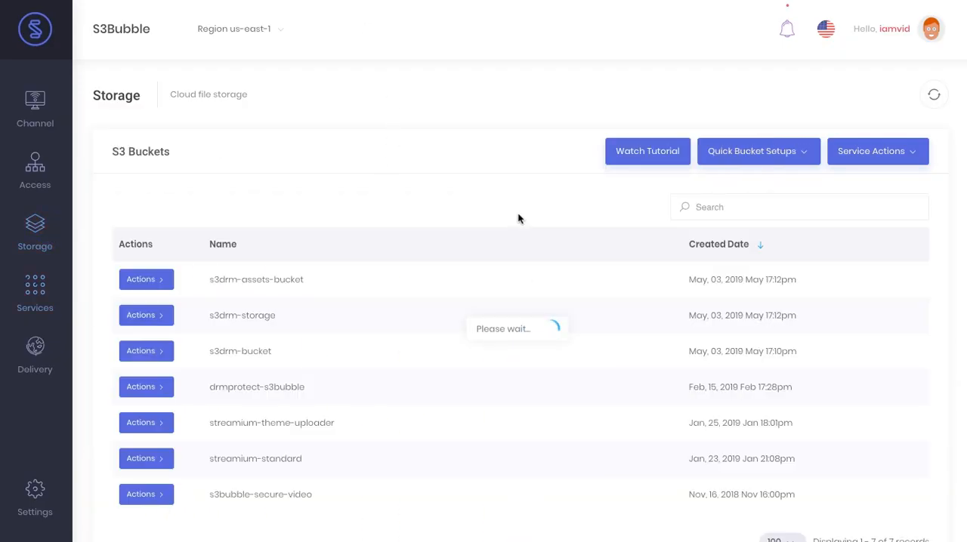
left_click(934, 95)
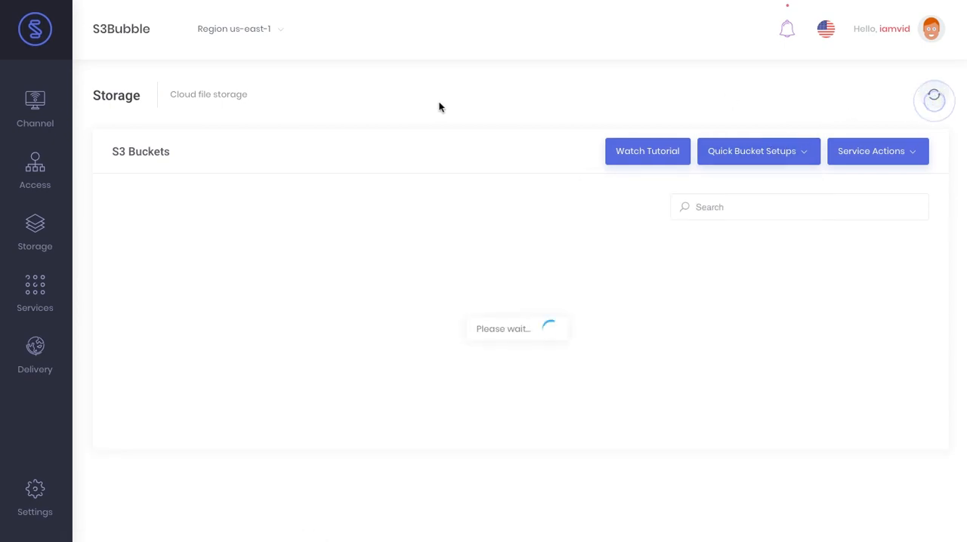
left_click(937, 95)
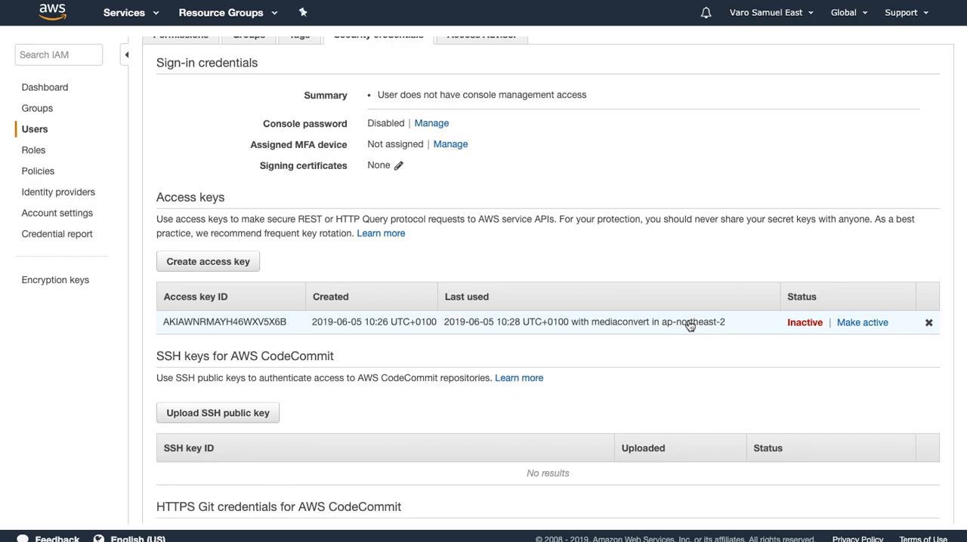
Open the IAM connection page in S3Bubble, and create a new access key for the AWSS3Bubble user in AWS
scroll(690, 325, "up", 1)
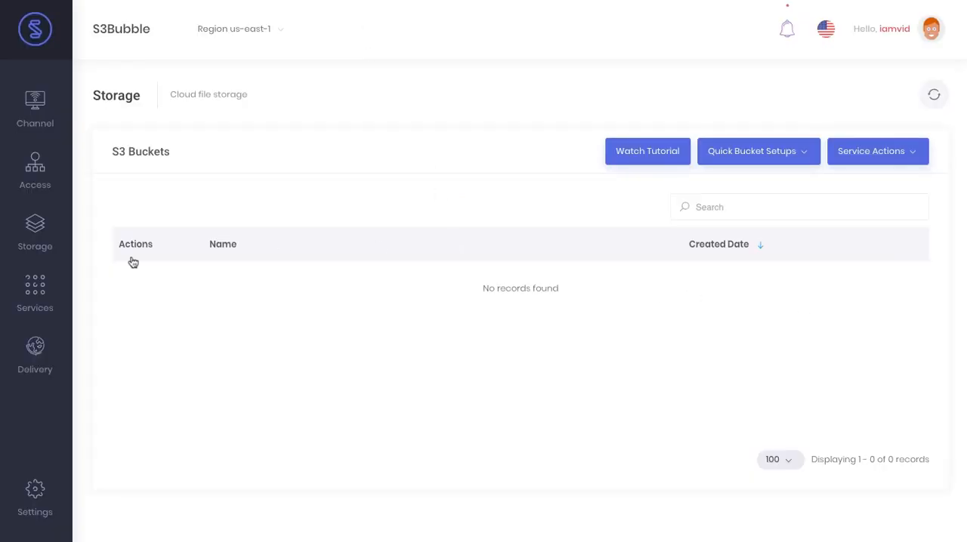
mouse_move(39, 176)
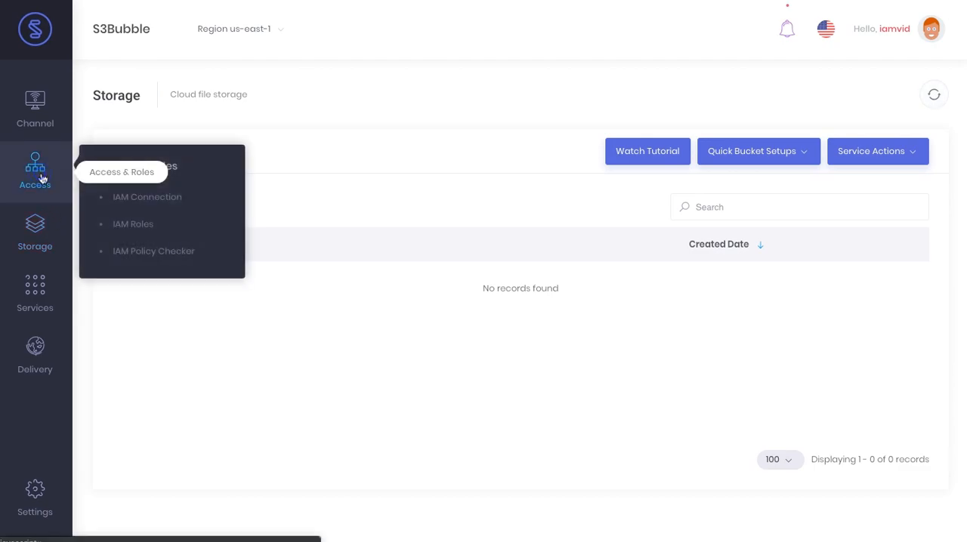
left_click(170, 204)
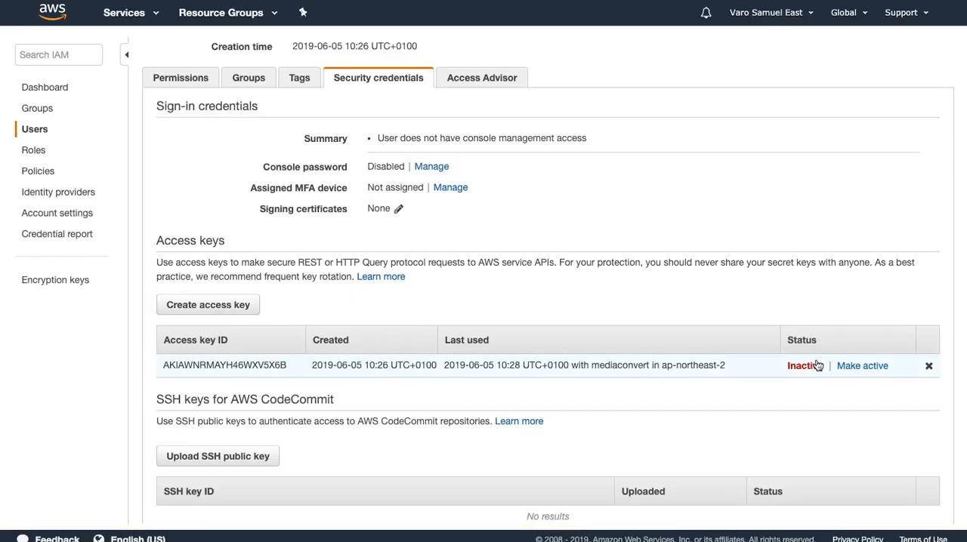
left_click(198, 305)
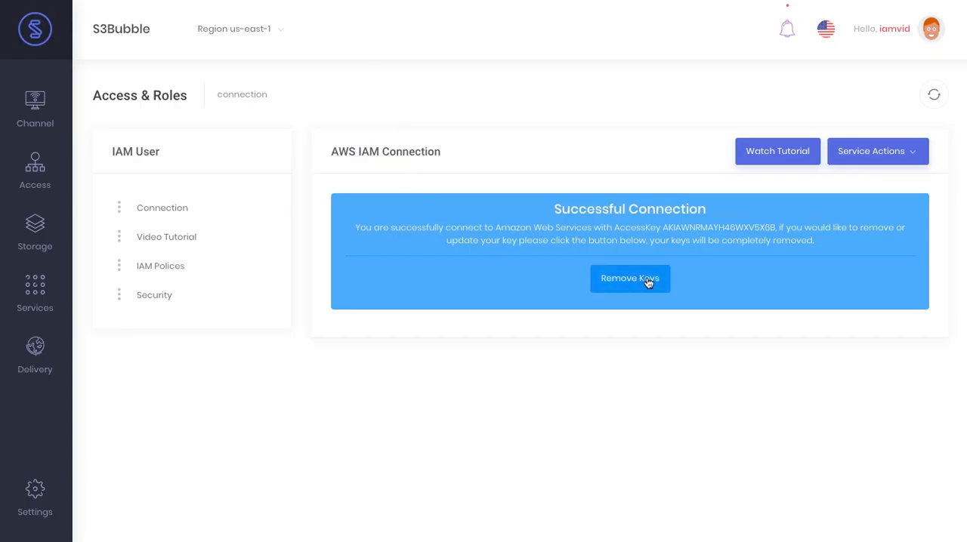
Remove the stored IAM user keys from the S3Bubble connection and confirm the removal
left_click(647, 279)
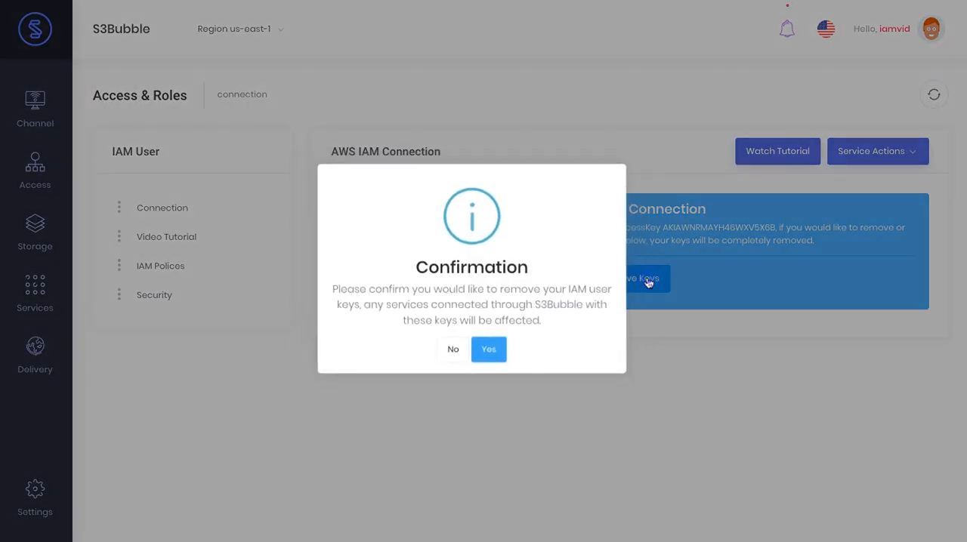
left_click(489, 354)
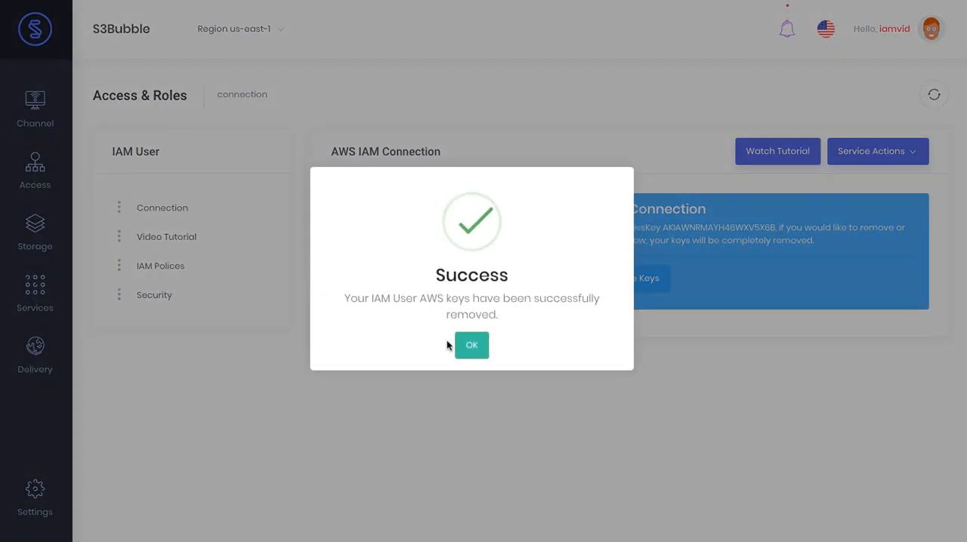
left_click(471, 346)
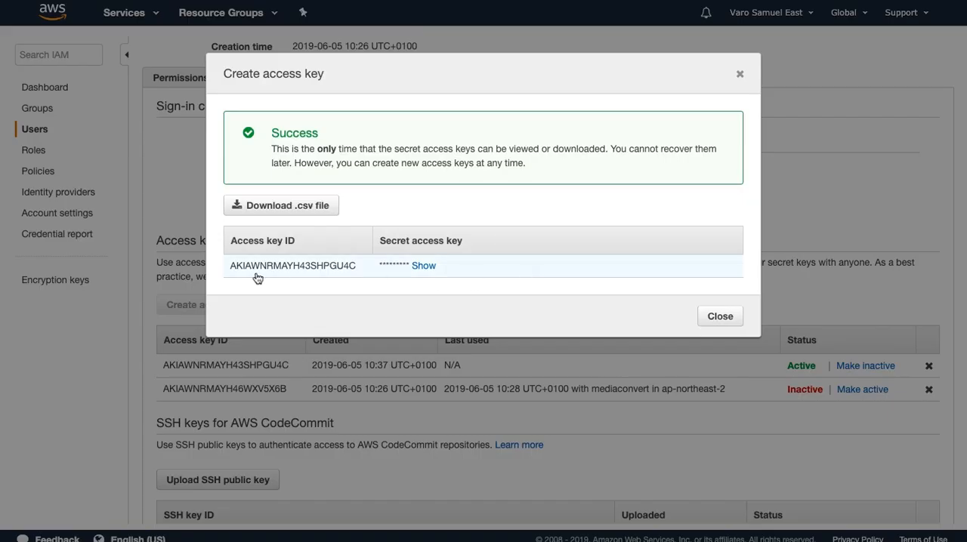
Enter the new access key and secret key in S3Bubble's AWS connection, submit them, run the IAM policy checks and dismiss the password-saving prompt
double_click(293, 266)
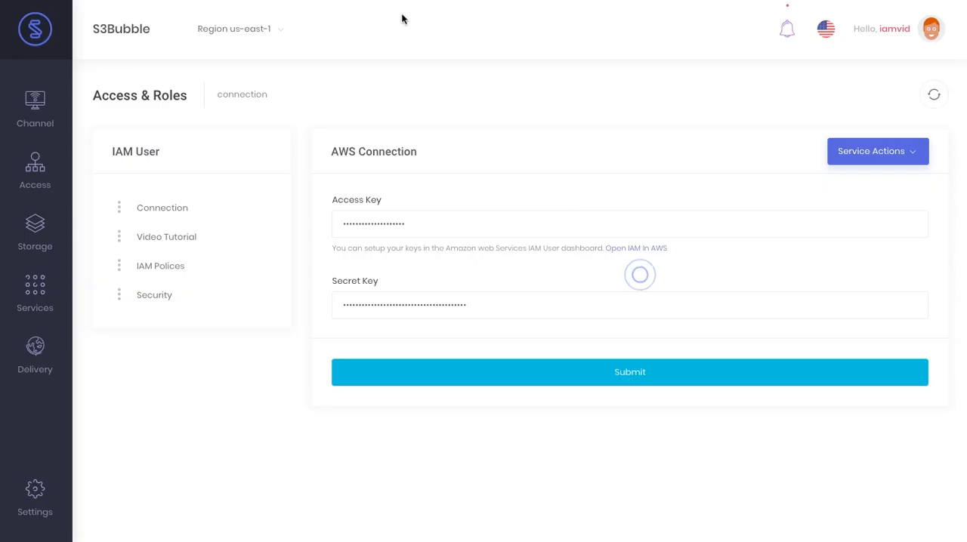
left_click(623, 378)
left_click(489, 346)
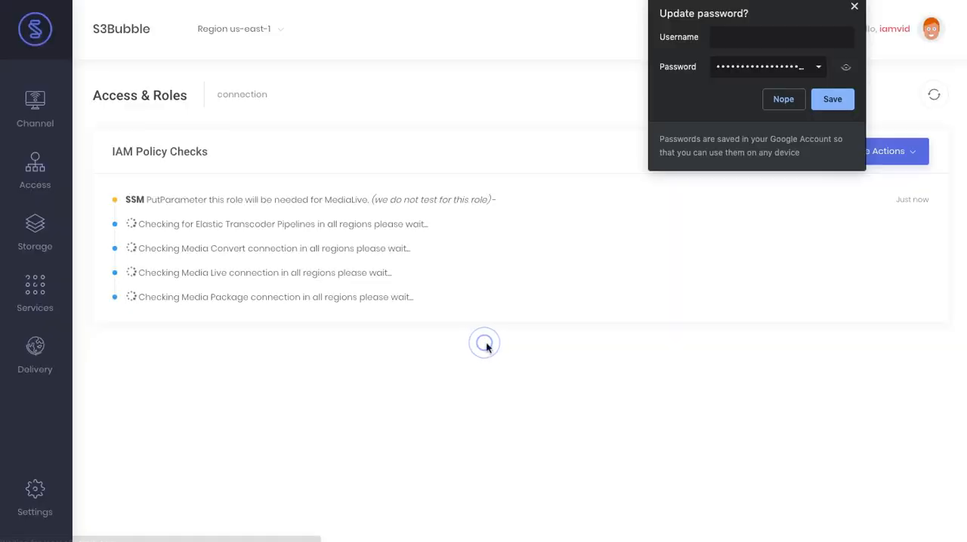
left_click(855, 7)
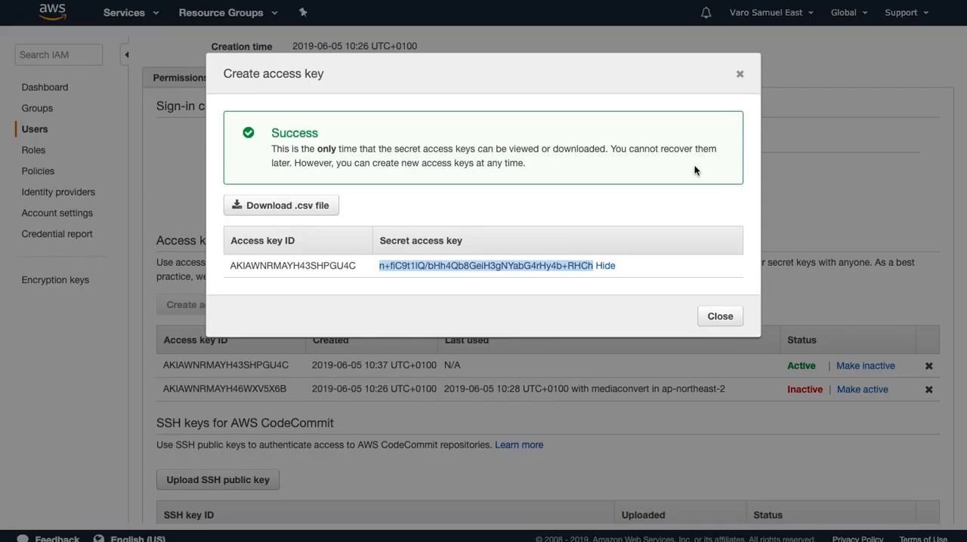
View the S3 buckets in S3Bubble, and delete the inactive access key of the AWSS3Bubble user in AWS
left_click(720, 323)
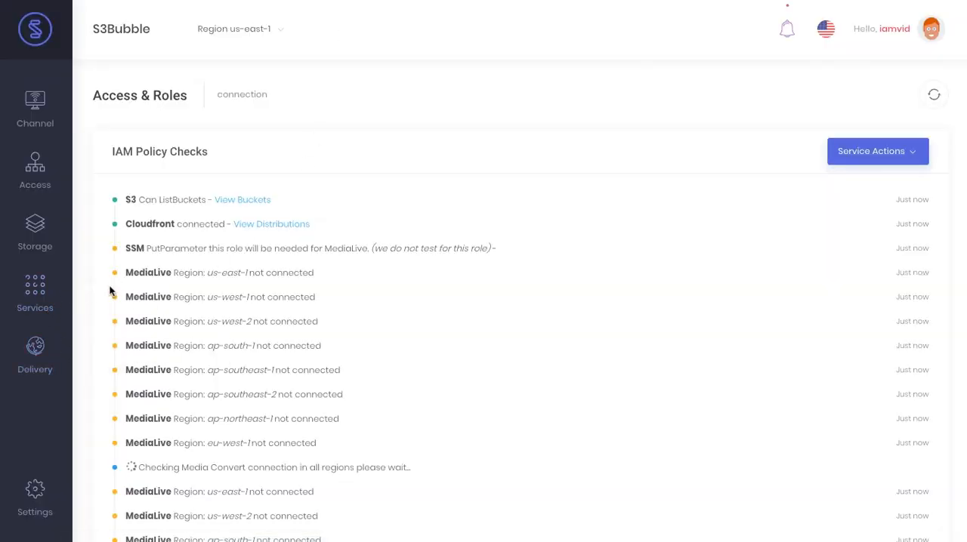
left_click(121, 254)
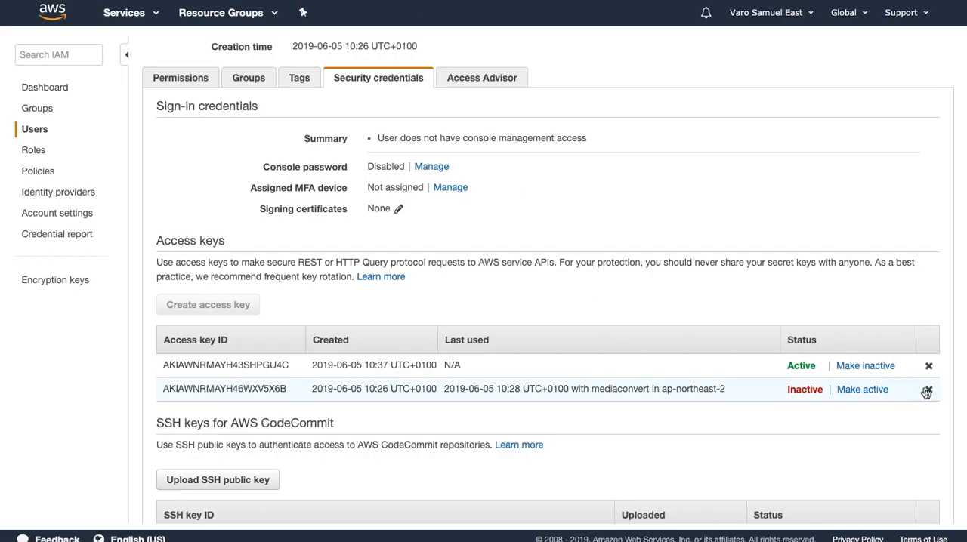
left_click(927, 388)
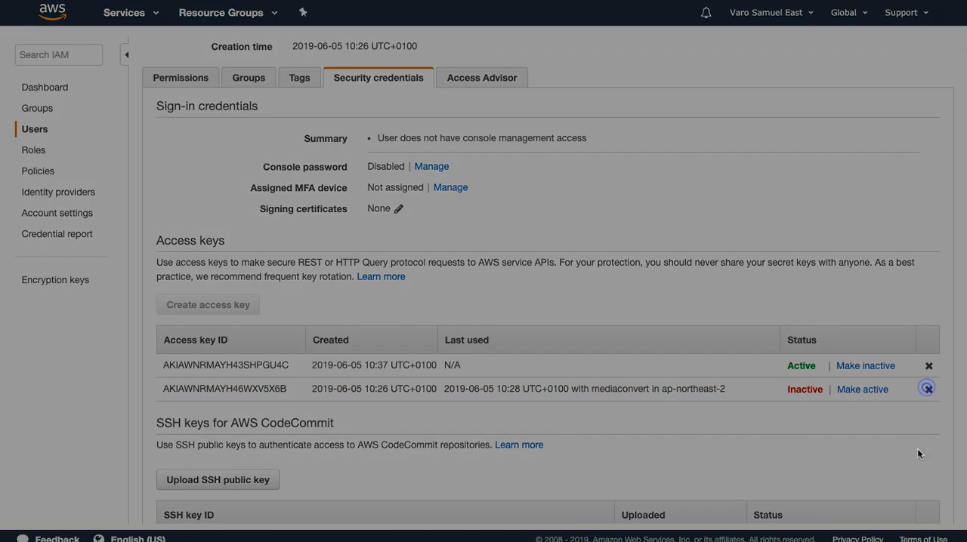
left_click(644, 175)
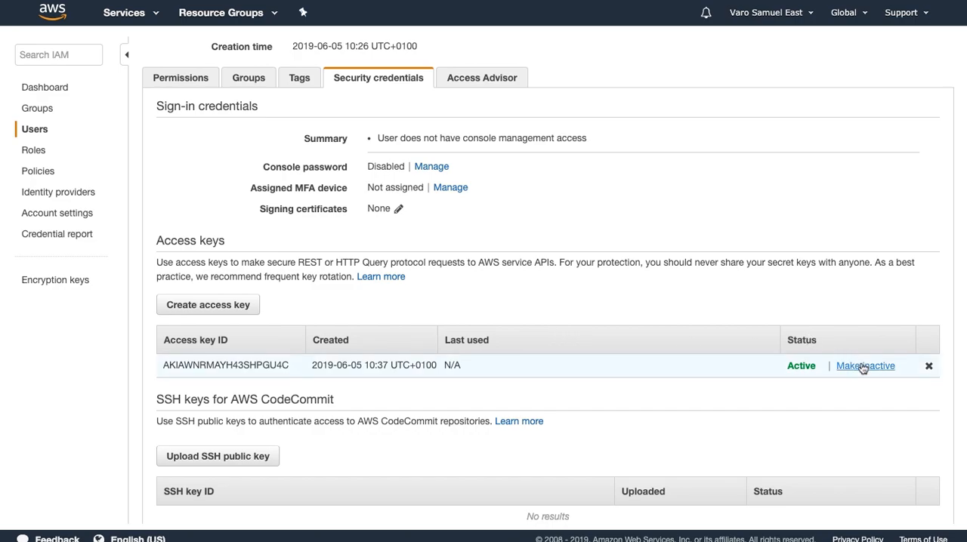
Delete the AWSS3Bubble user from the IAM users list
left_click(41, 136)
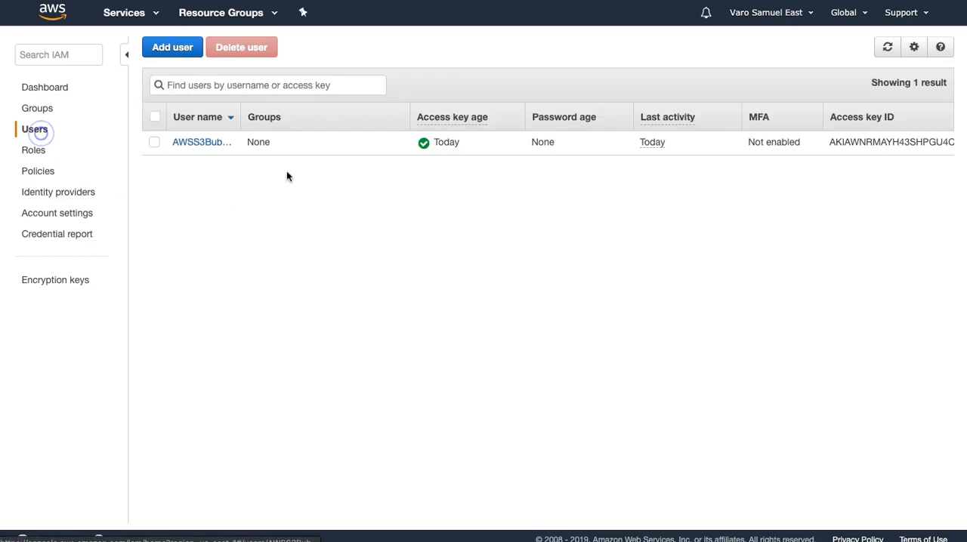
left_click(152, 143)
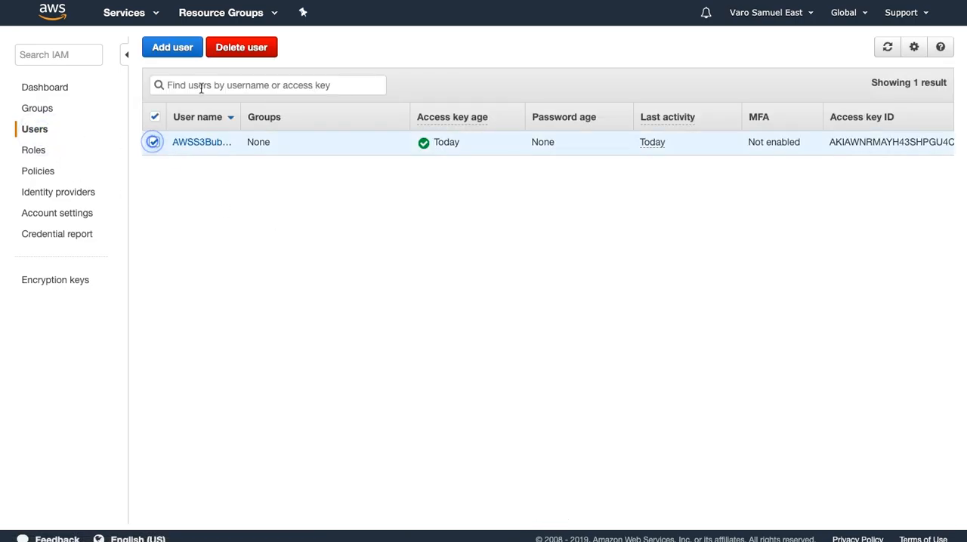
left_click(227, 46)
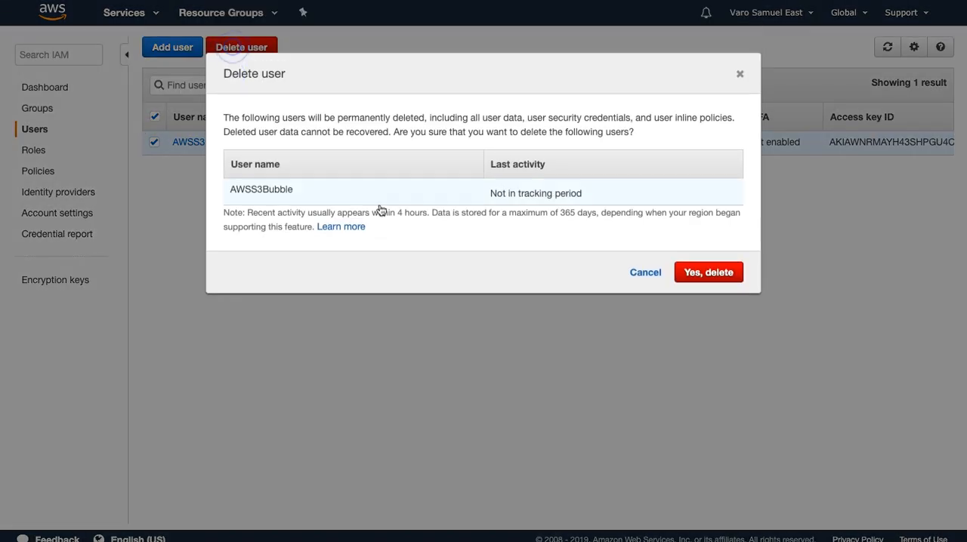
left_click(702, 277)
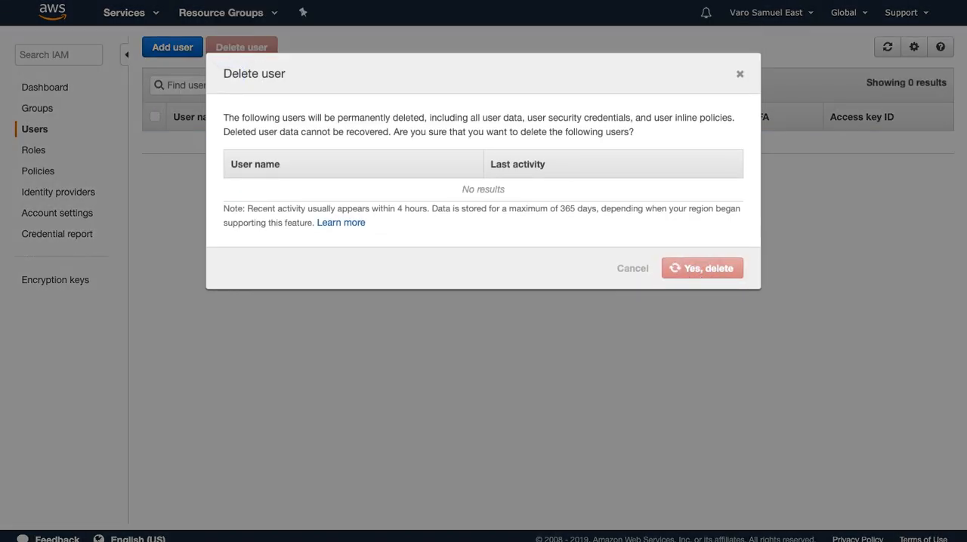
left_click(738, 75)
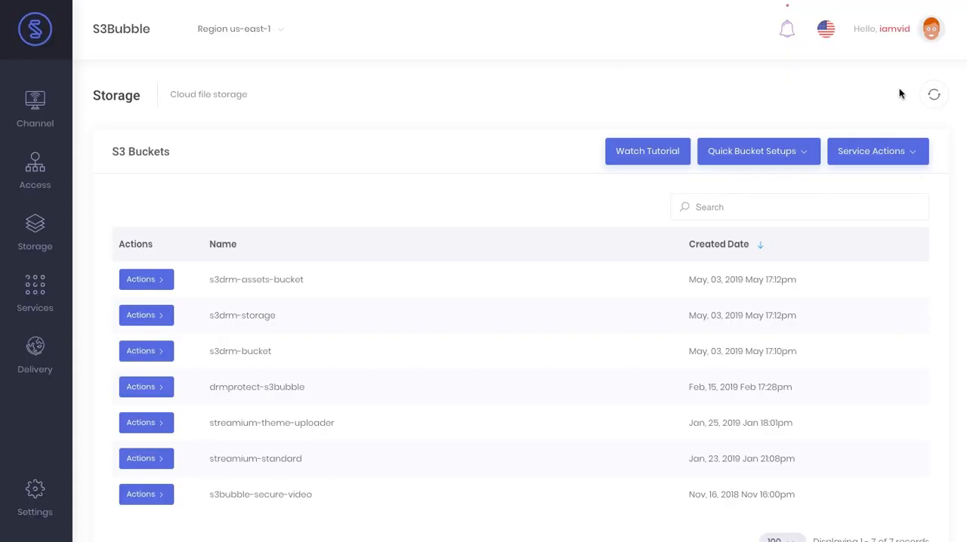
Switch to S3Bubble and reload the S3 bucket list to test access without the deleted user
left_click(934, 94)
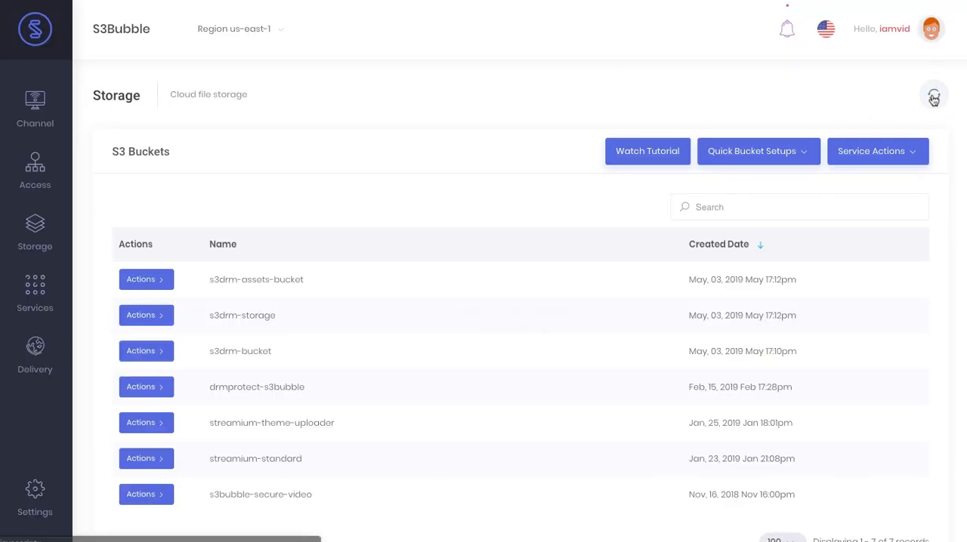
left_click(934, 95)
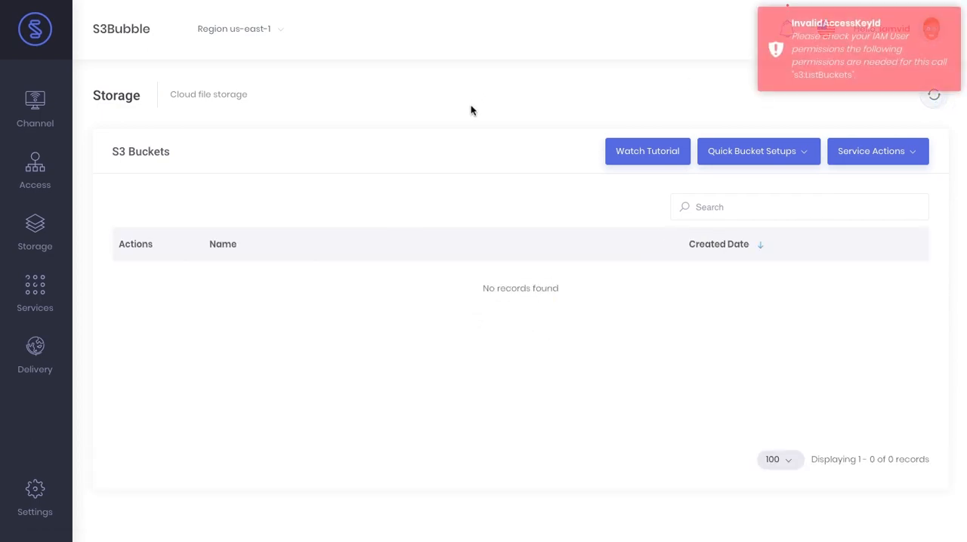